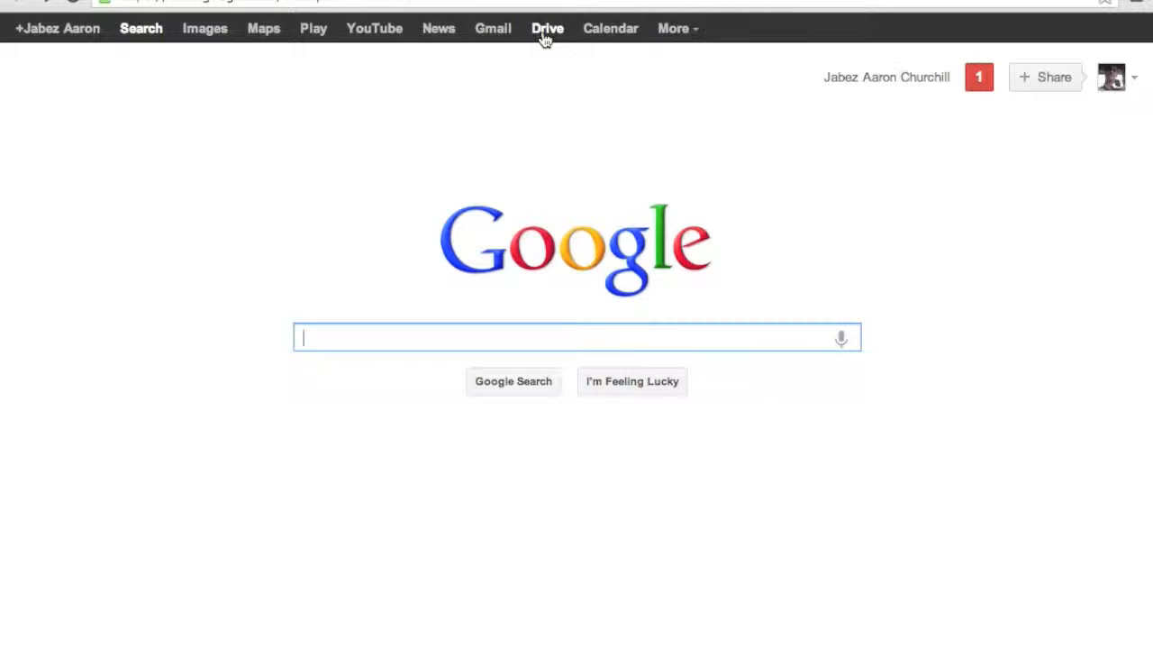
Step: Open Google Drive and create a new form from the CREATE menu
click(544, 36)
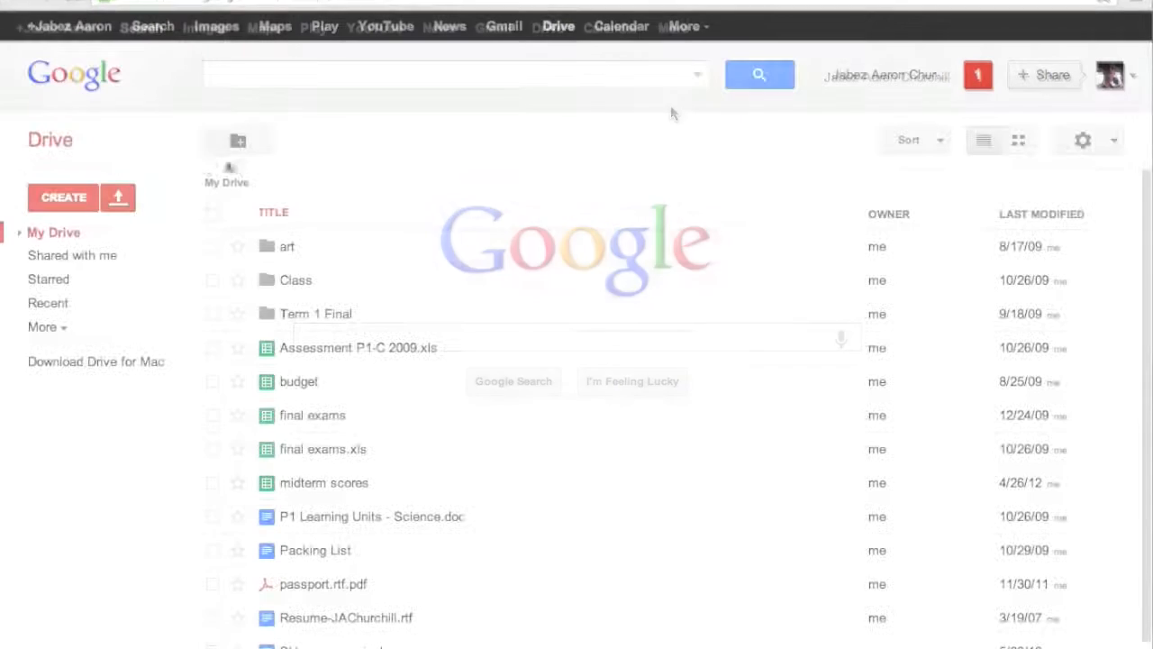
click(68, 200)
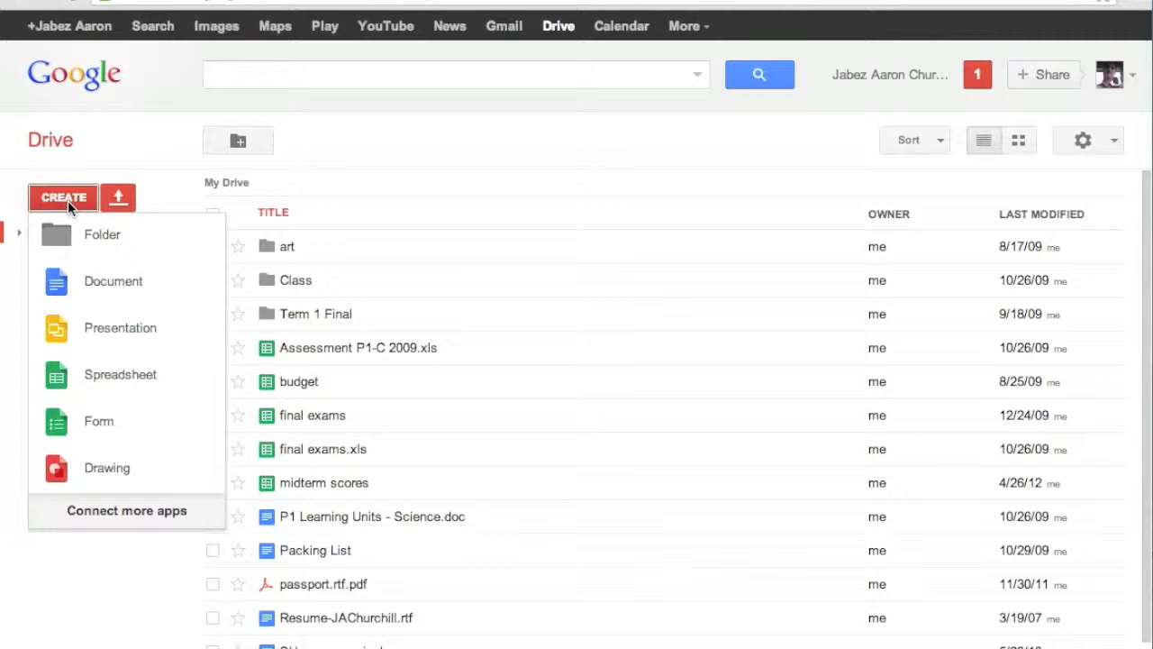
click(106, 431)
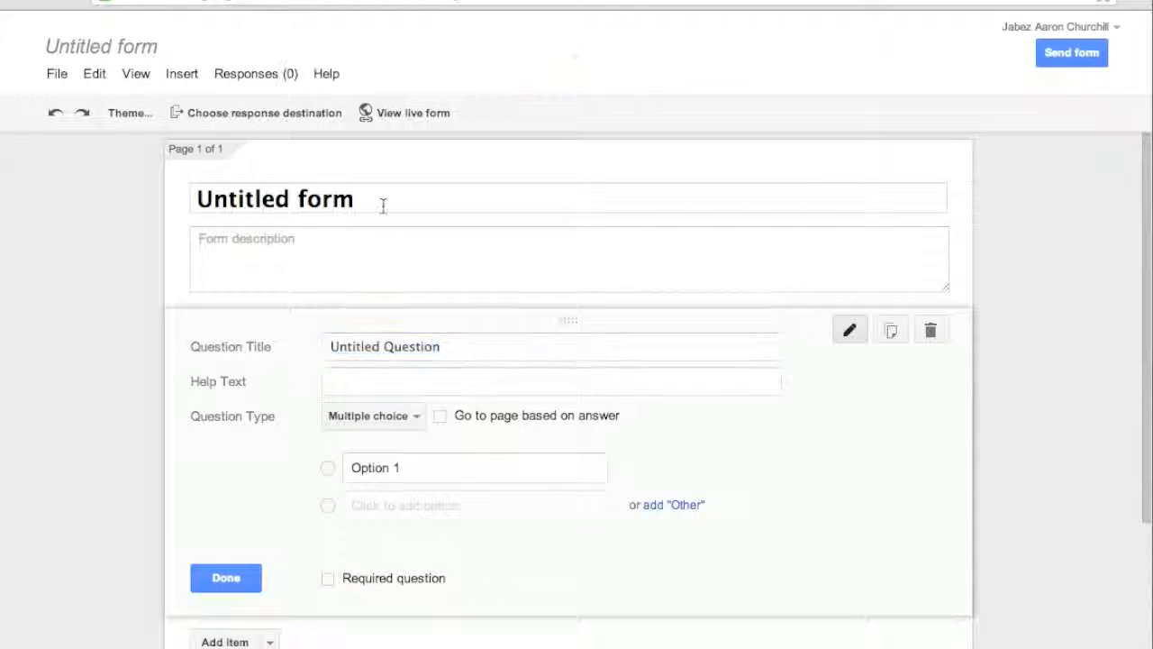
Step: Apply the Header (Gray) theme and select the Untitled Question title text
scroll(603, 403, down, 5)
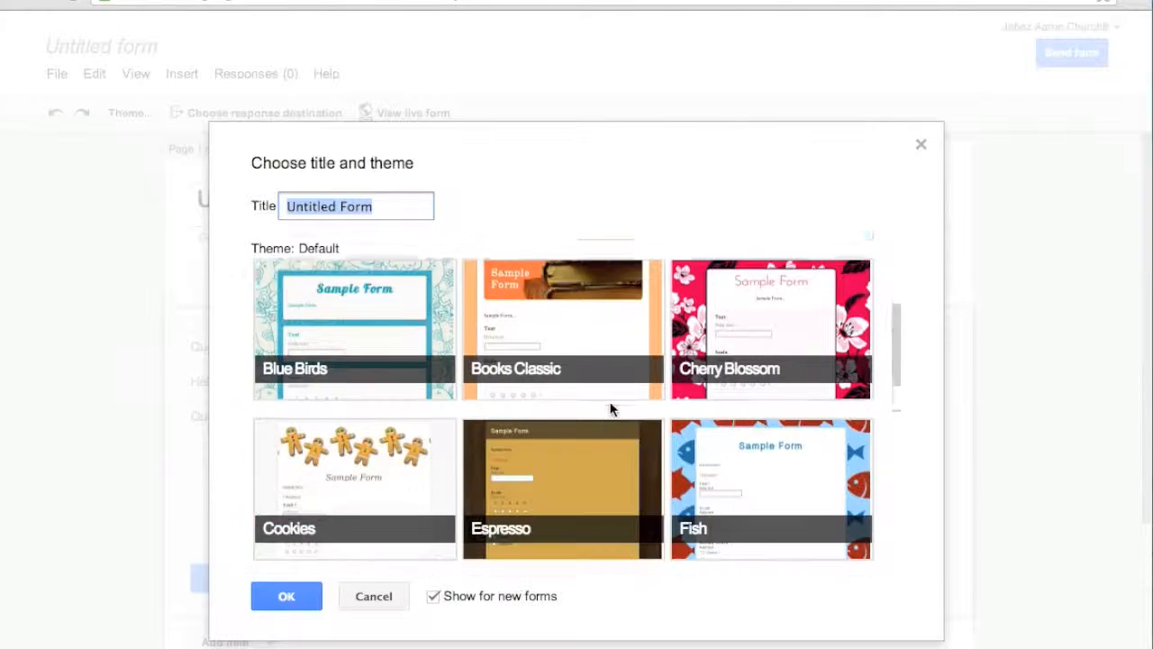
scroll(601, 403, down, 2)
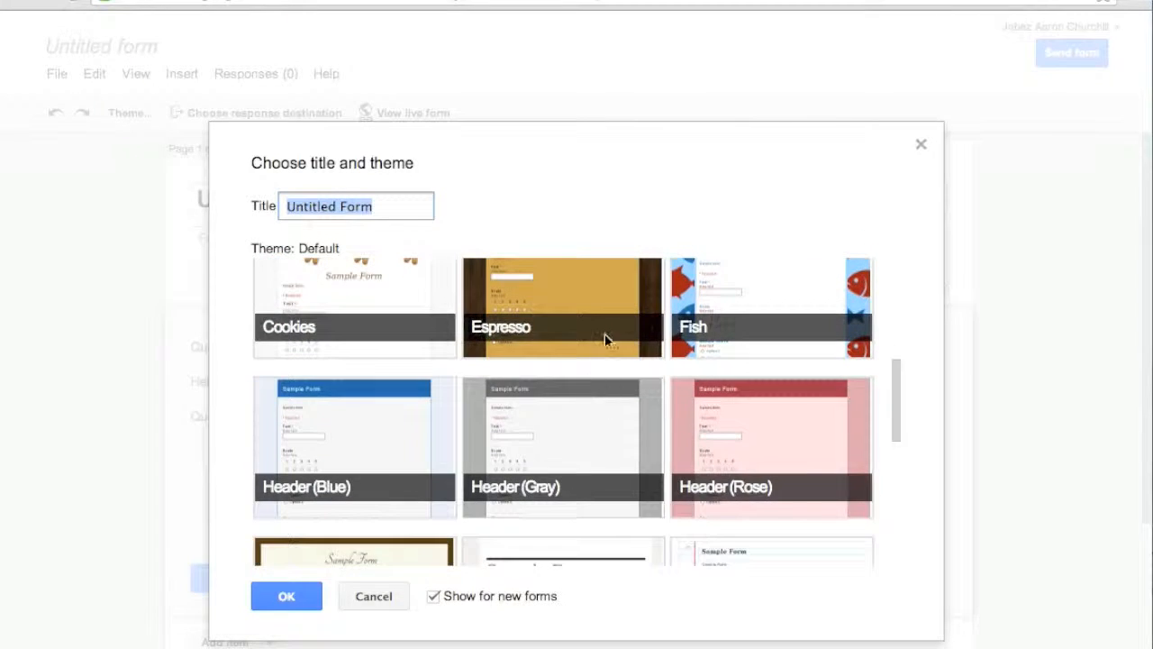
click(576, 434)
click(303, 599)
drag(525, 355, 296, 337)
click(579, 349)
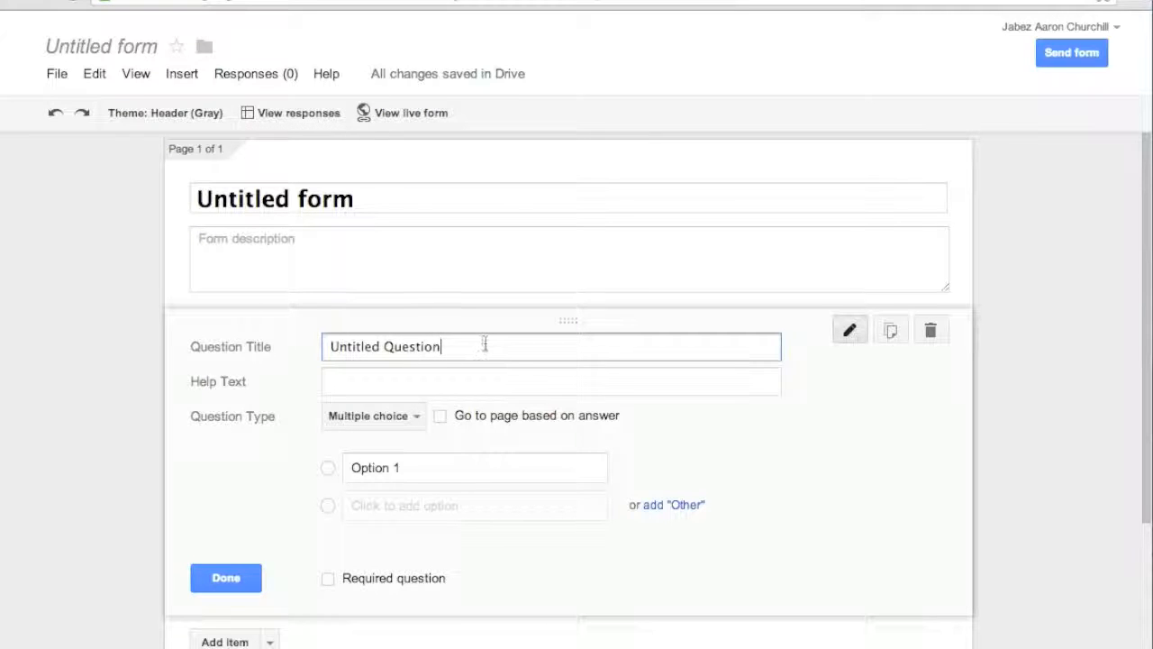
Step: Switch the question type through Text, Paragraph text, then Multiple choice
click(417, 418)
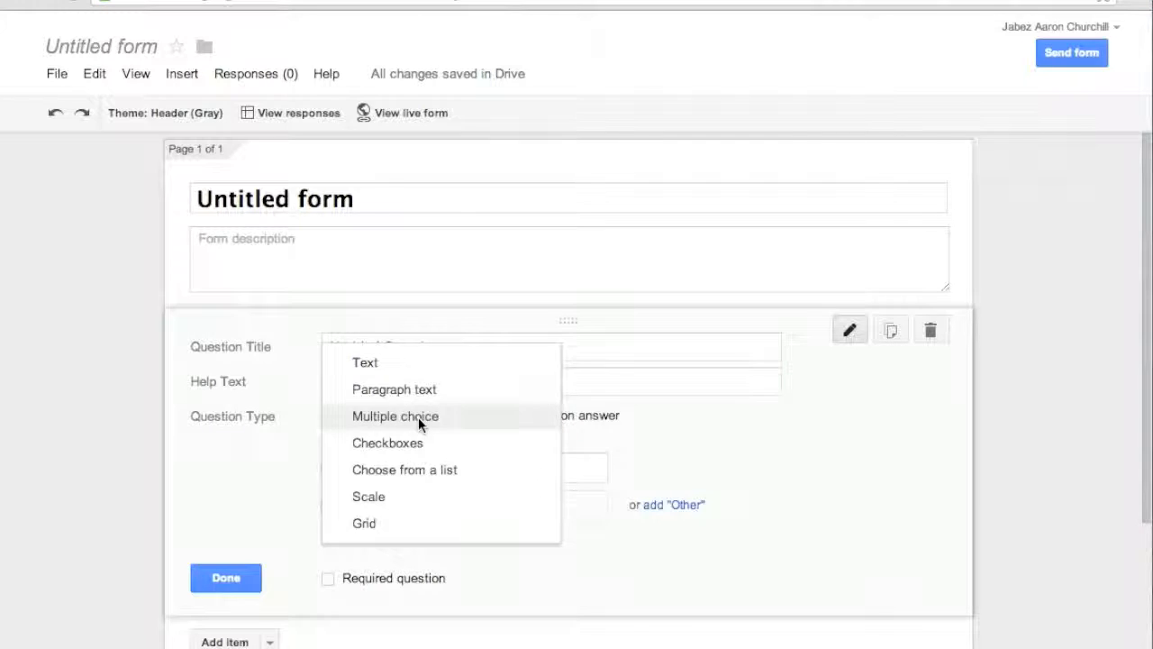
click(417, 370)
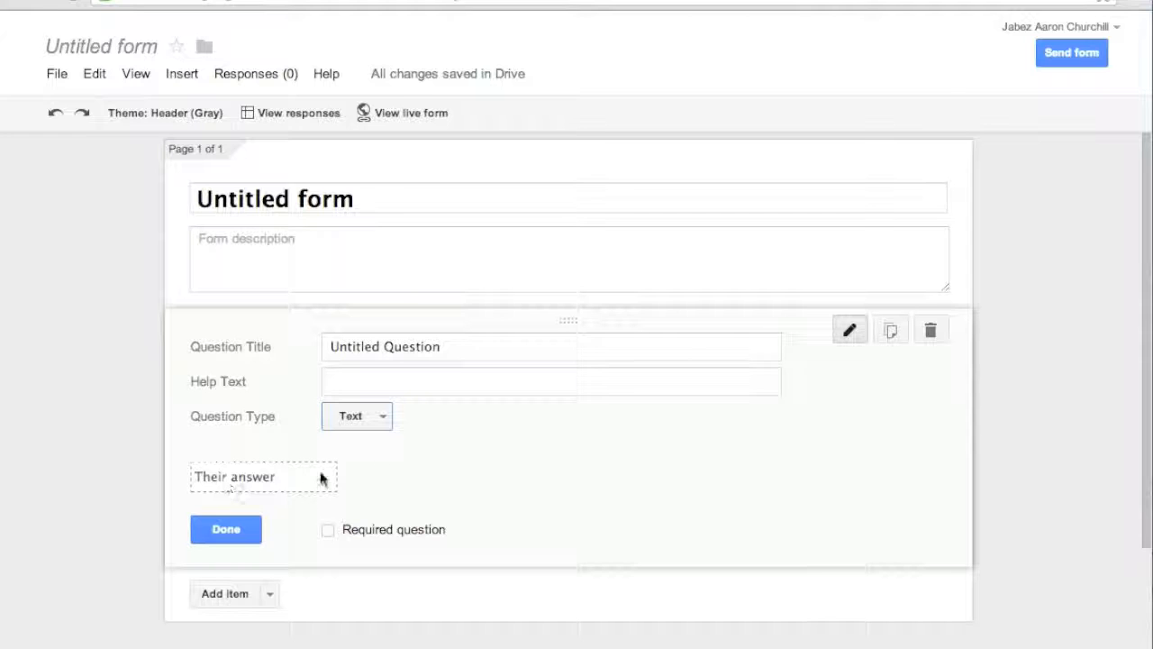
click(368, 416)
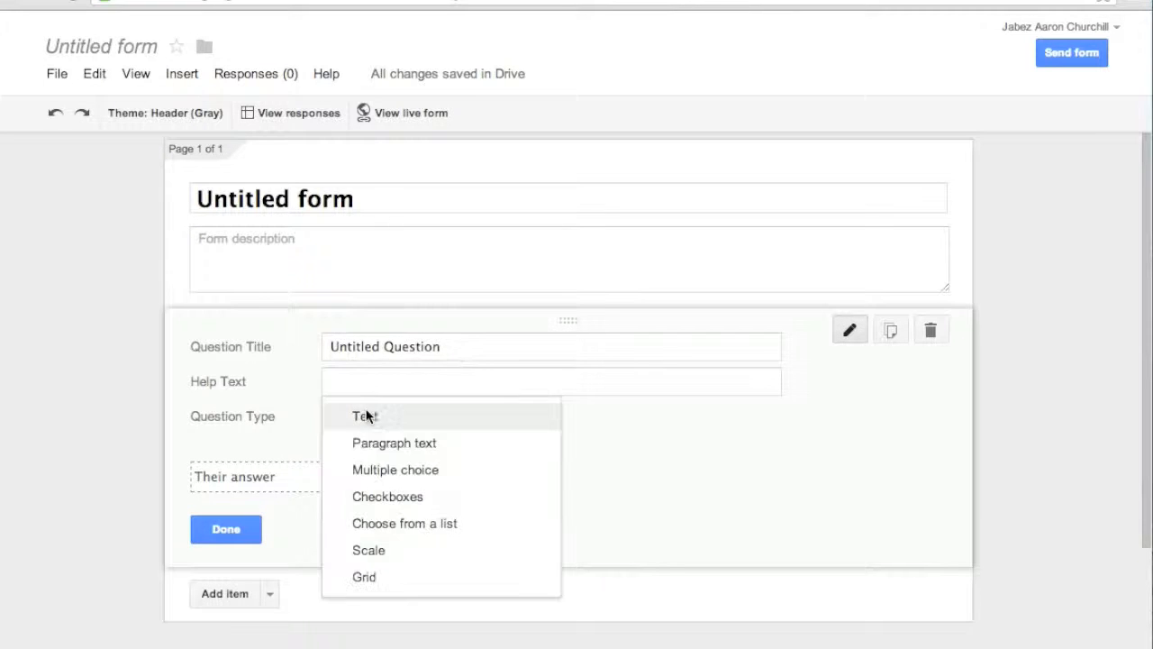
click(375, 451)
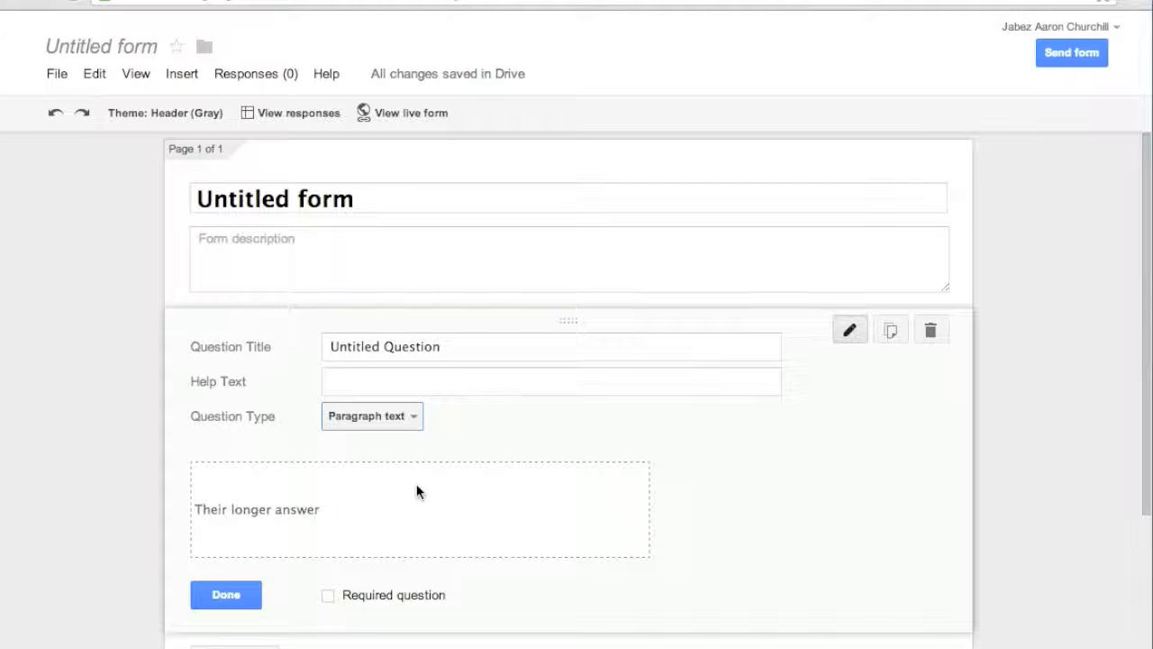
click(399, 418)
click(399, 448)
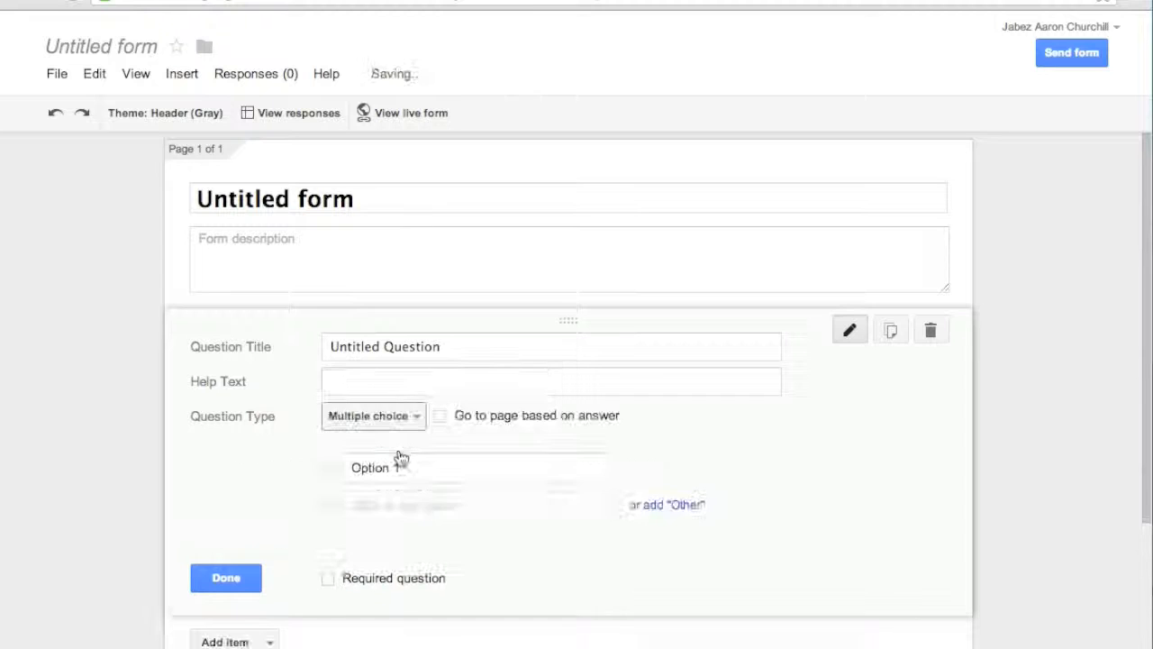
Step: Add Option 2, Option 3 and Option 4, and change the question to Checkboxes
click(359, 505)
click(382, 544)
click(392, 580)
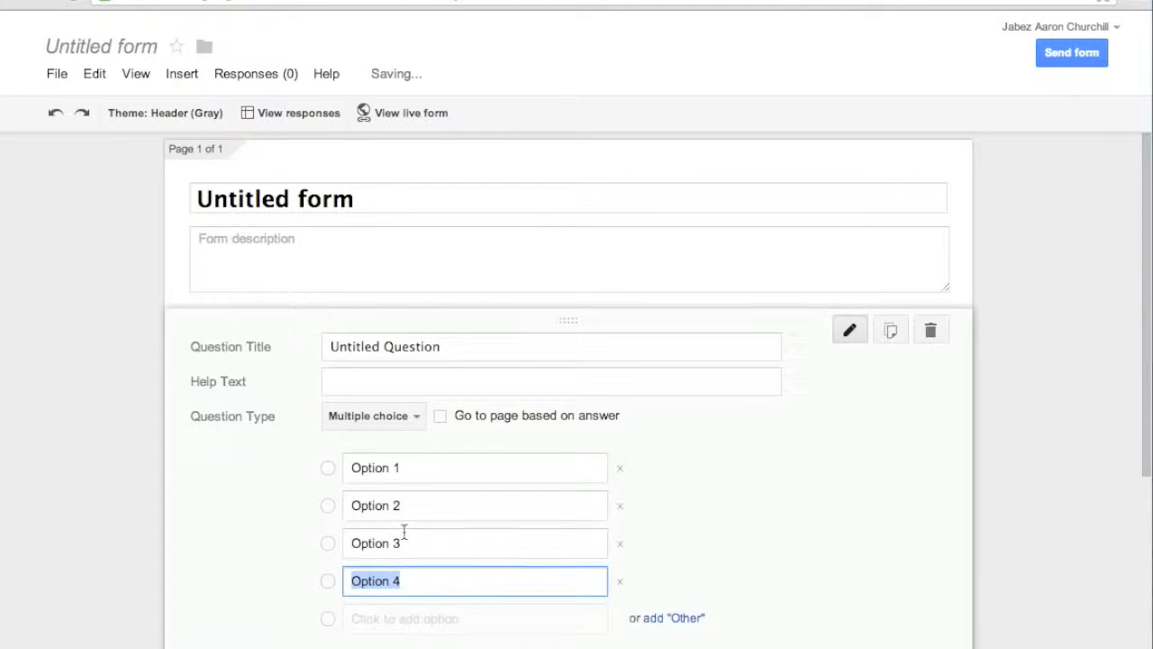
click(387, 418)
click(389, 445)
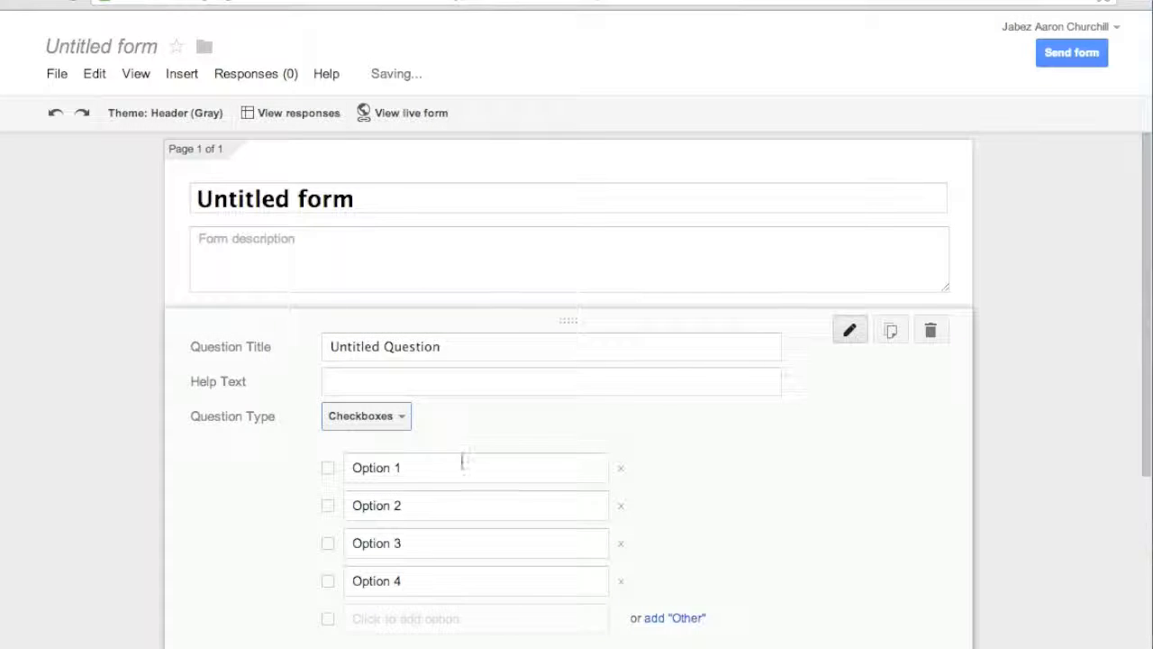
click(328, 467)
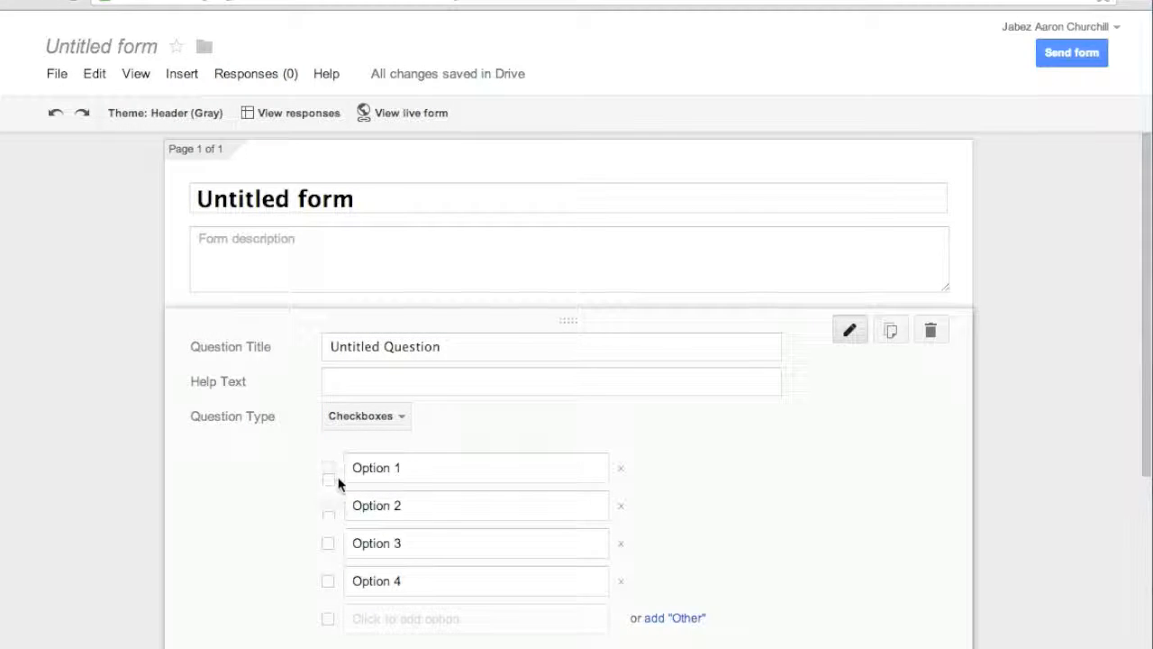
click(392, 414)
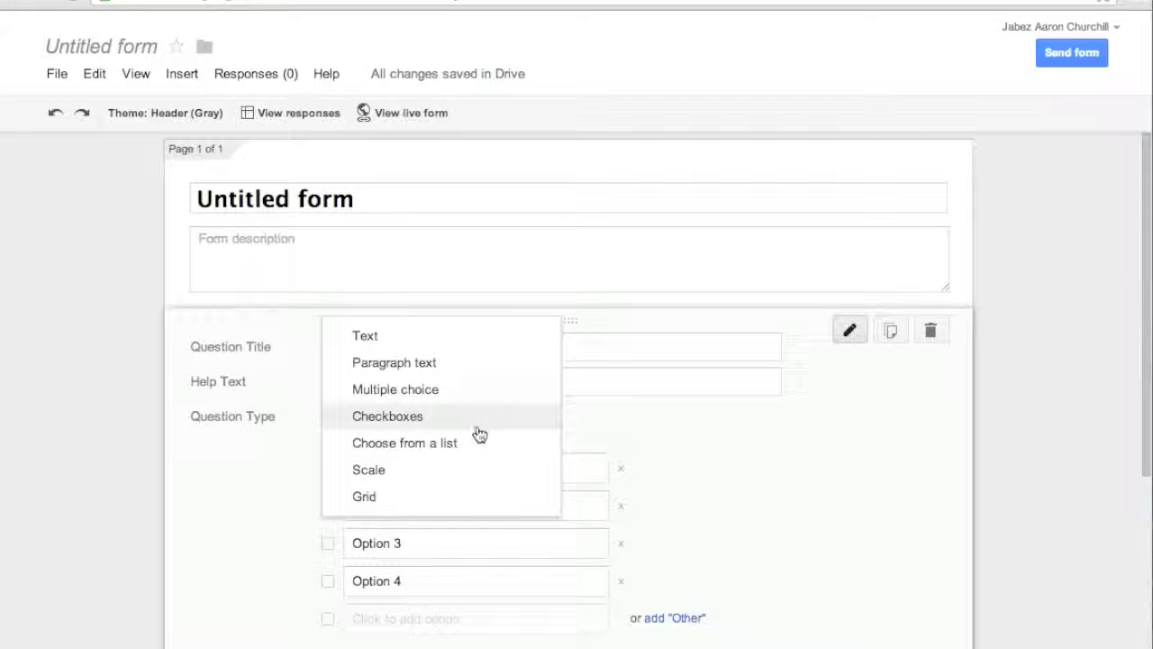
Step: Change the question to Choose from a list, then to a Scale, checking its upper-end values
click(466, 442)
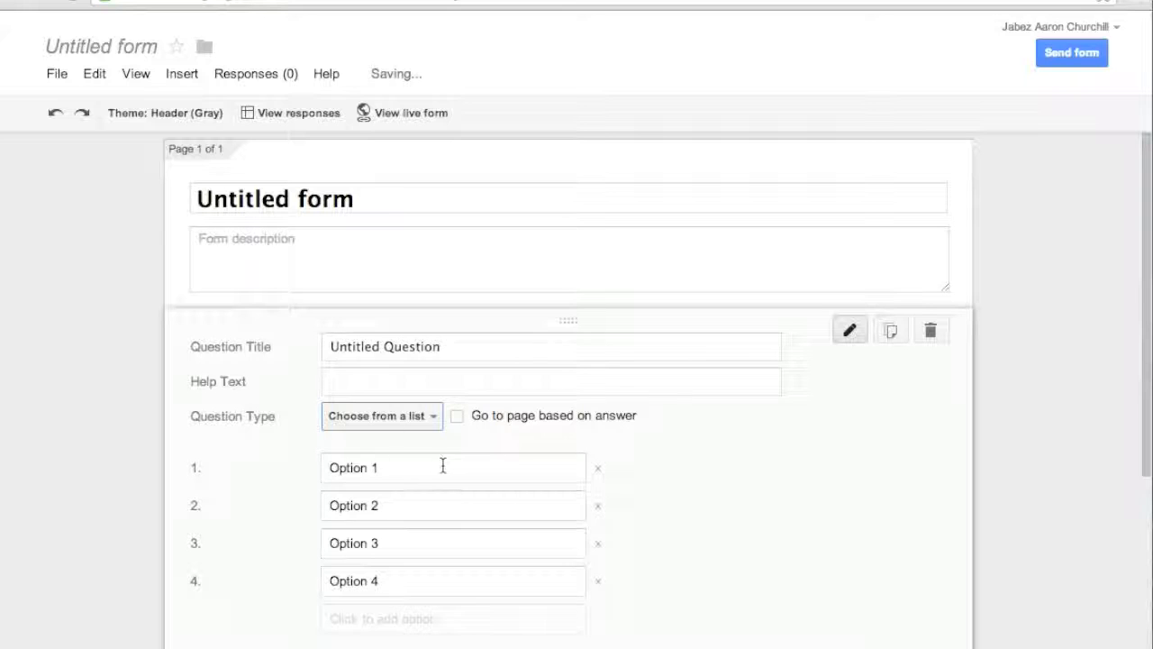
drag(430, 466, 300, 456)
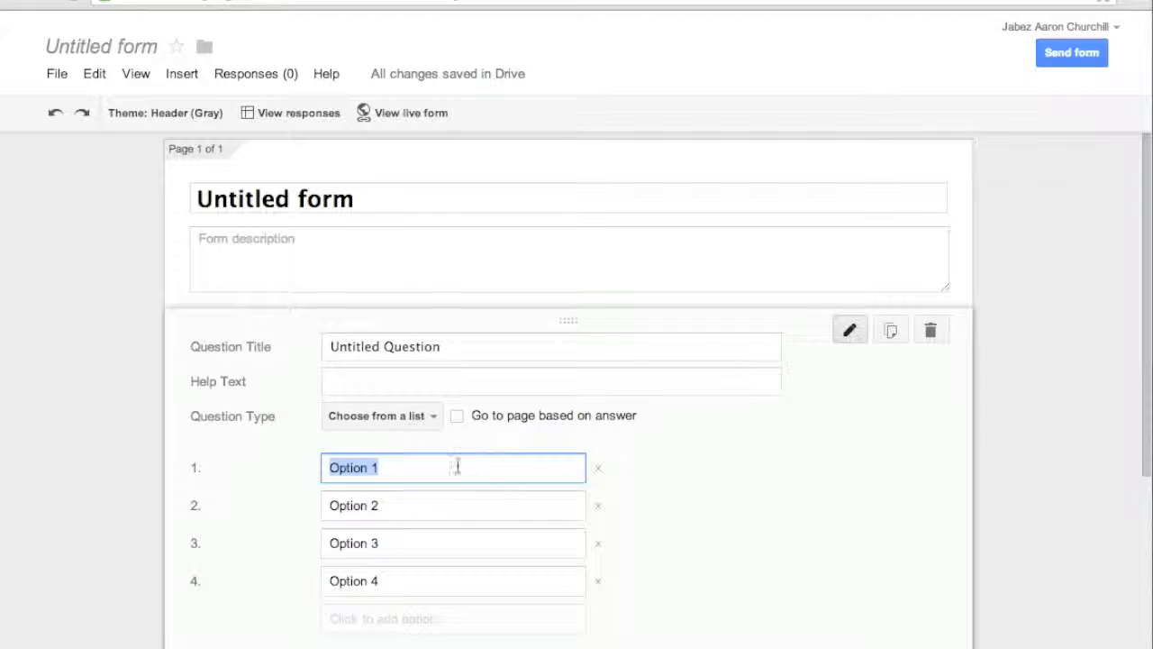
click(431, 416)
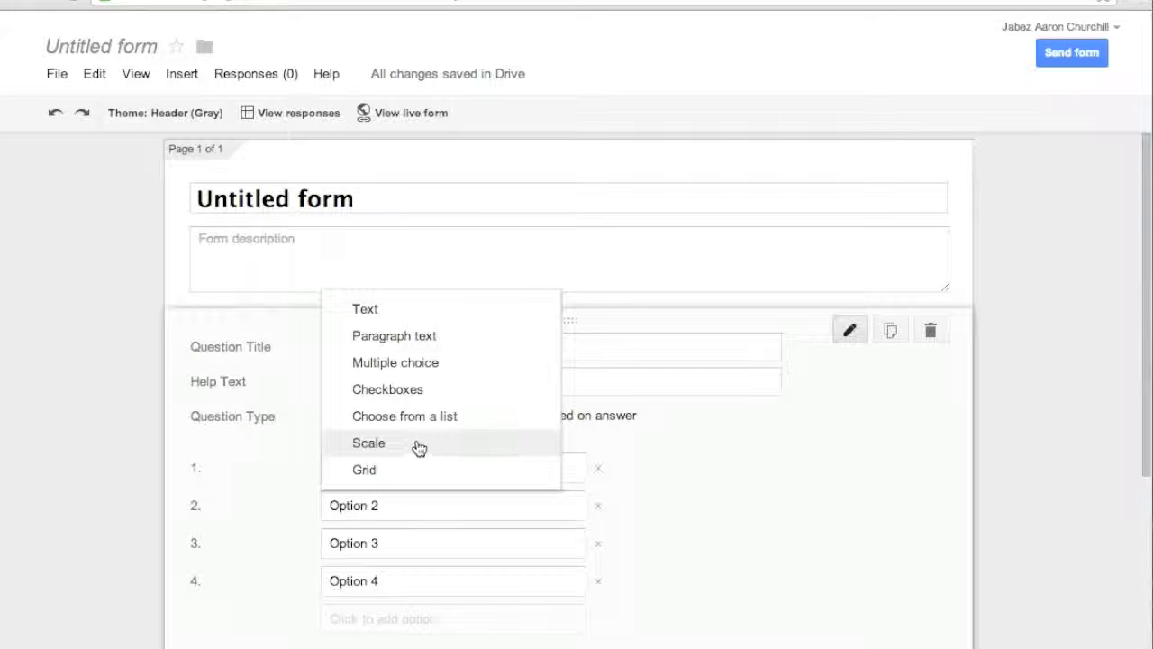
click(419, 448)
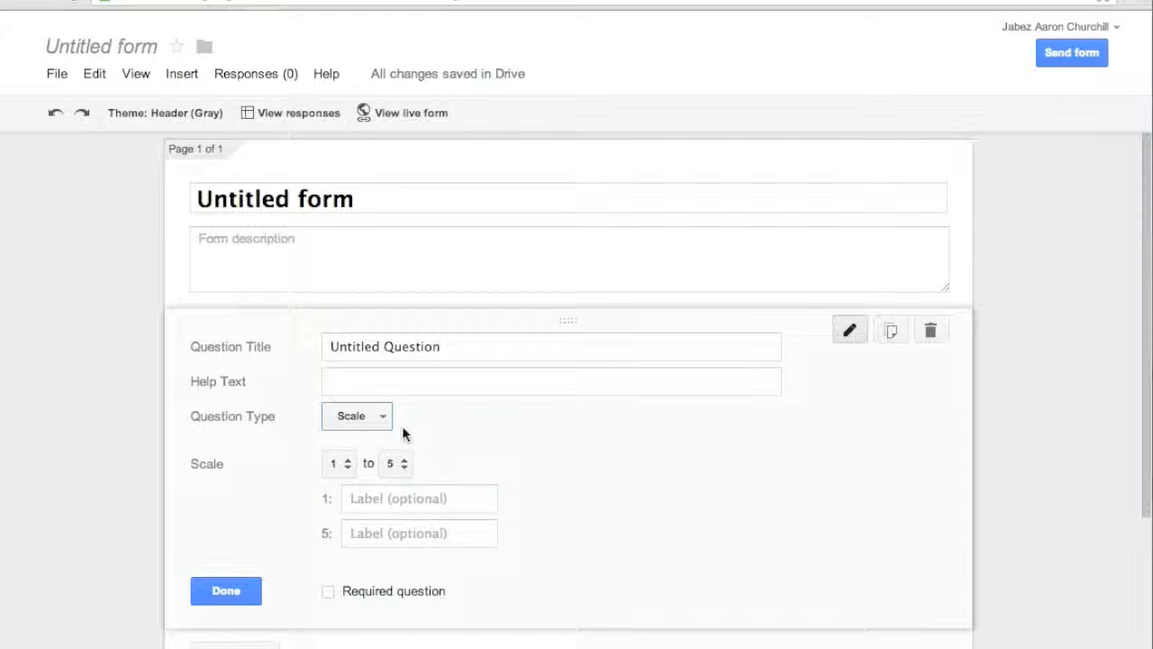
click(396, 463)
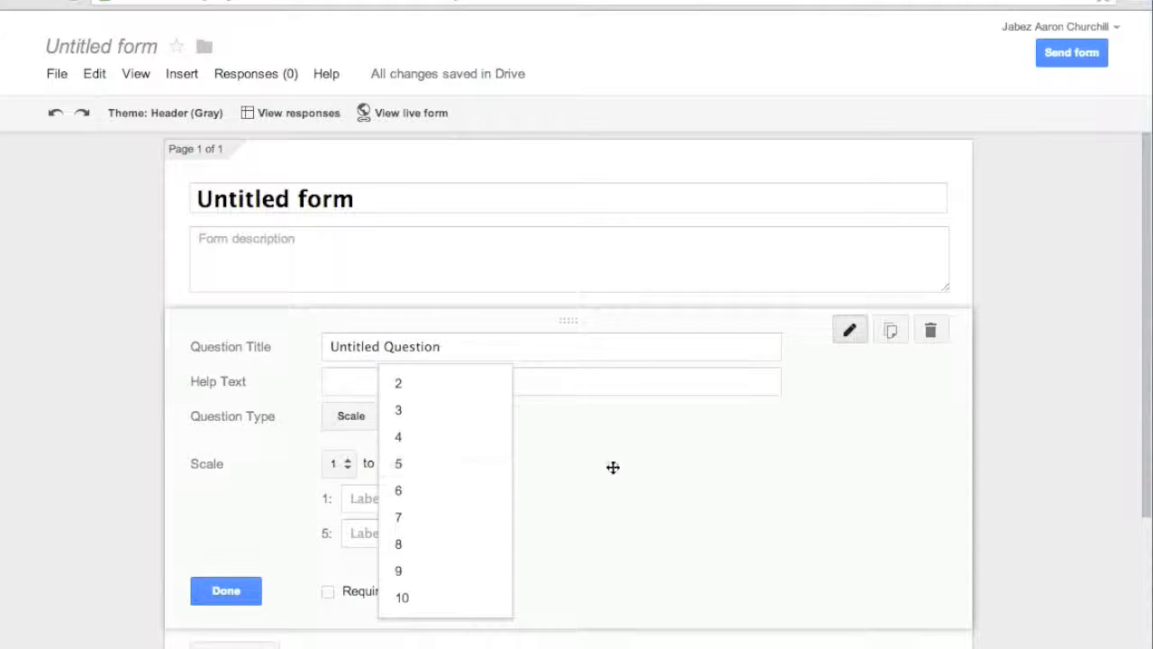
click(612, 467)
Step: Switch the question to a Grid with Row 1 and Column 1, then select its title
click(384, 422)
click(411, 442)
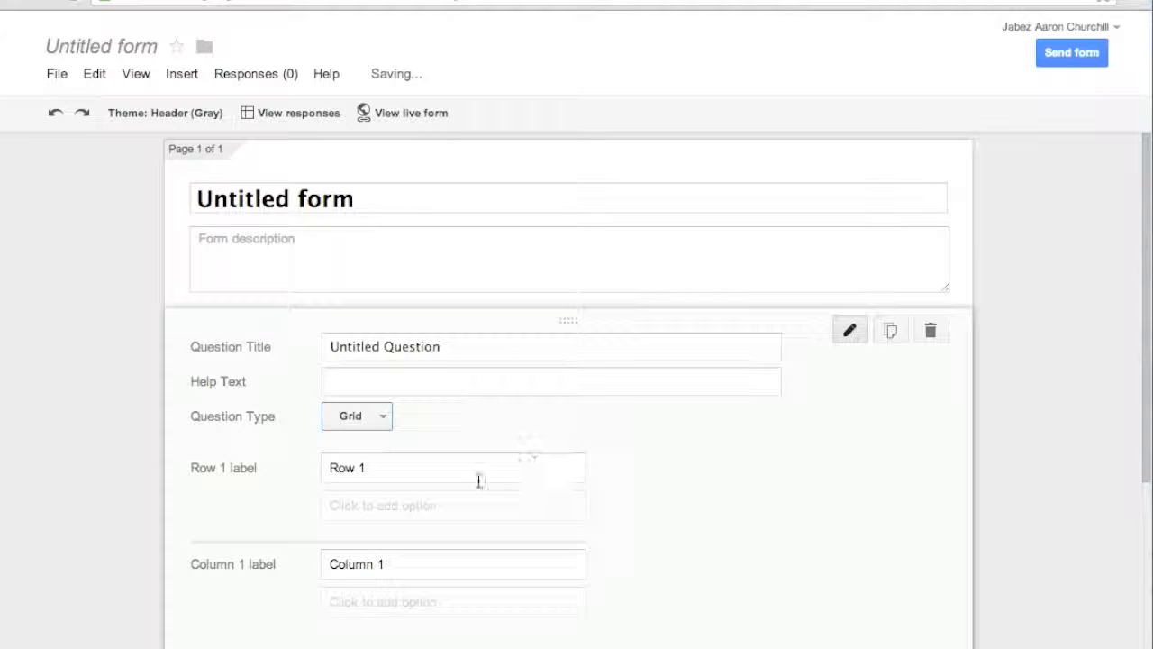
scroll(682, 546, down, 3)
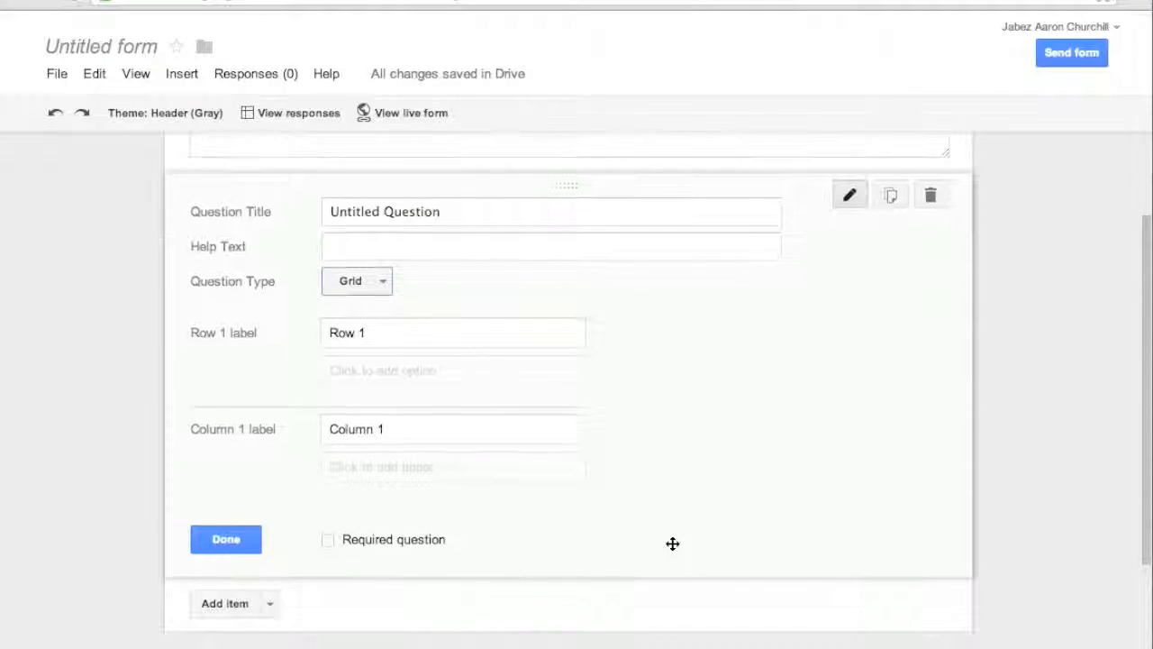
scroll(663, 460, up, 1)
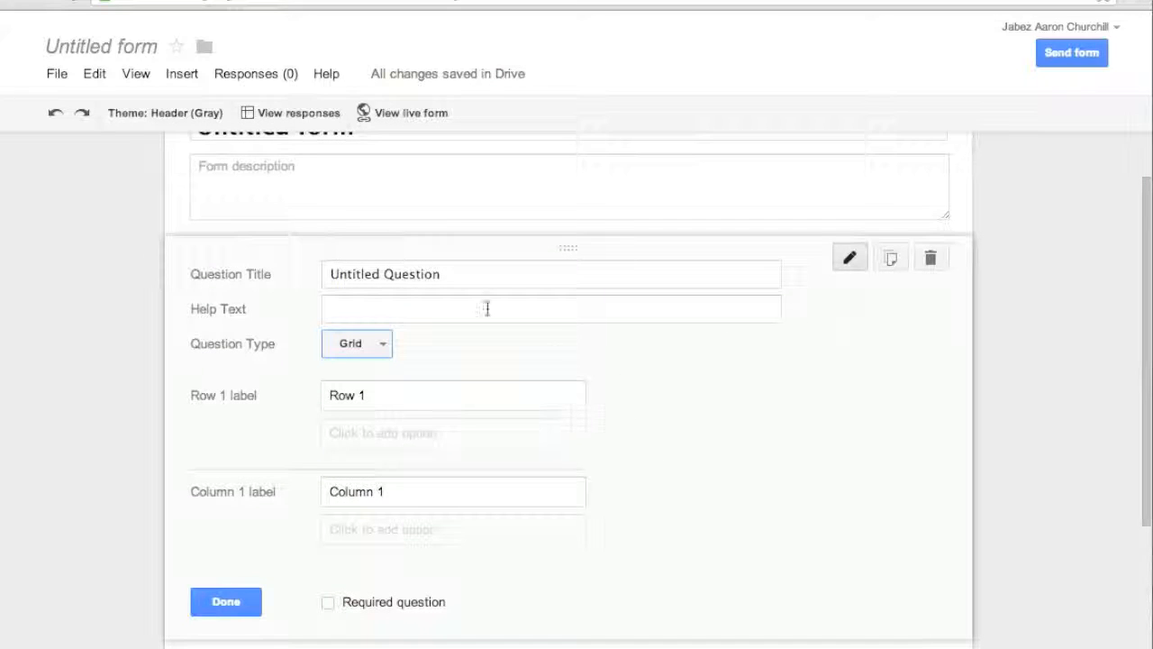
click(613, 280)
scroll(613, 280, up, 1)
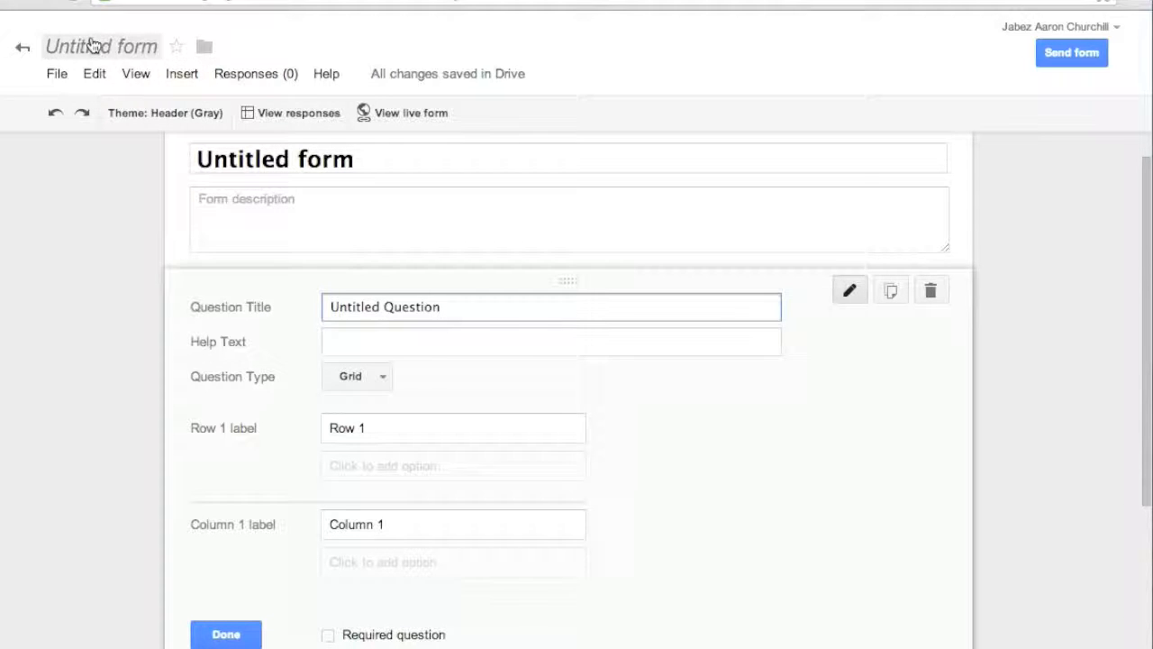
Step: Leave the untitled form and open Teacher Survey 1 from My Drive
click(25, 47)
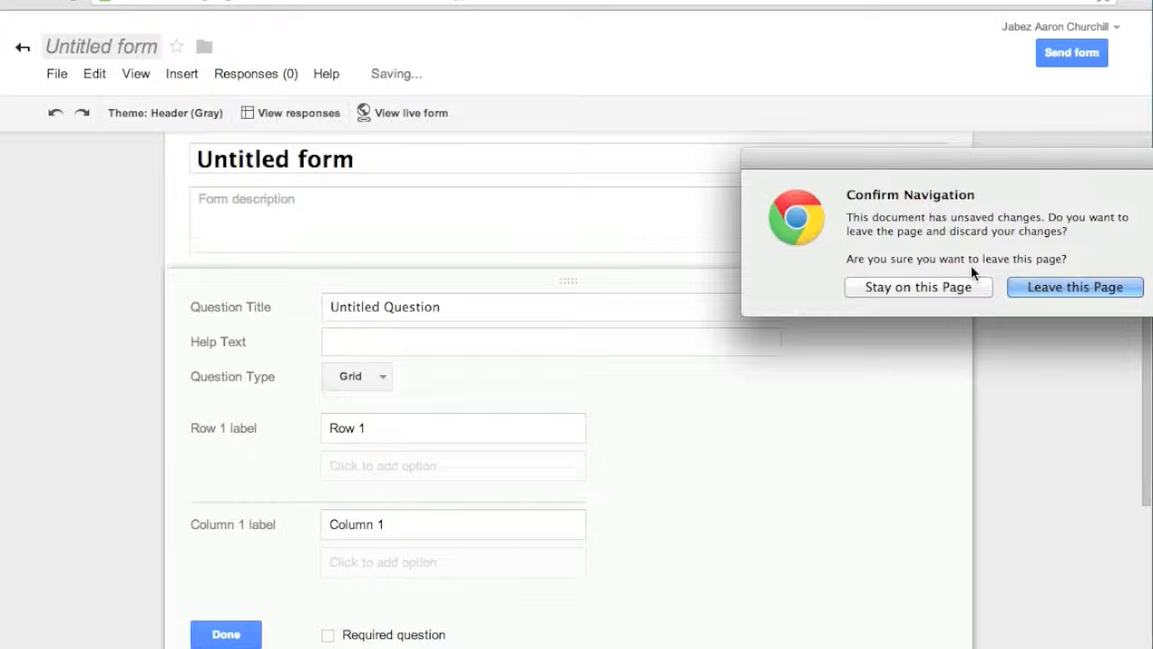
click(1010, 288)
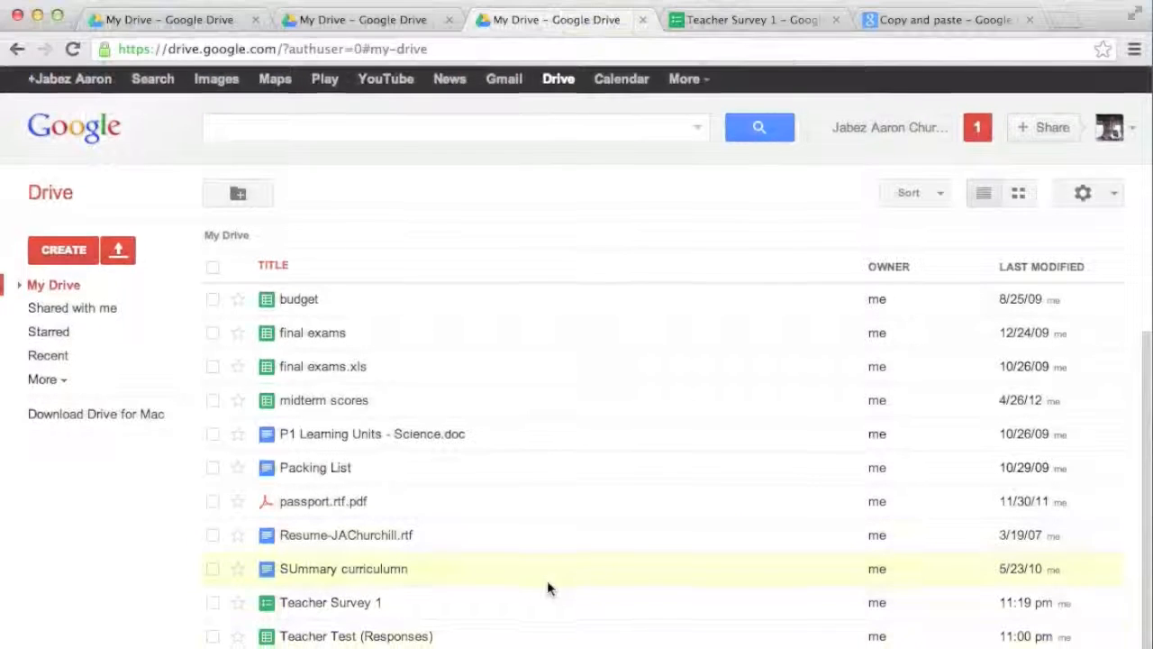
click(335, 606)
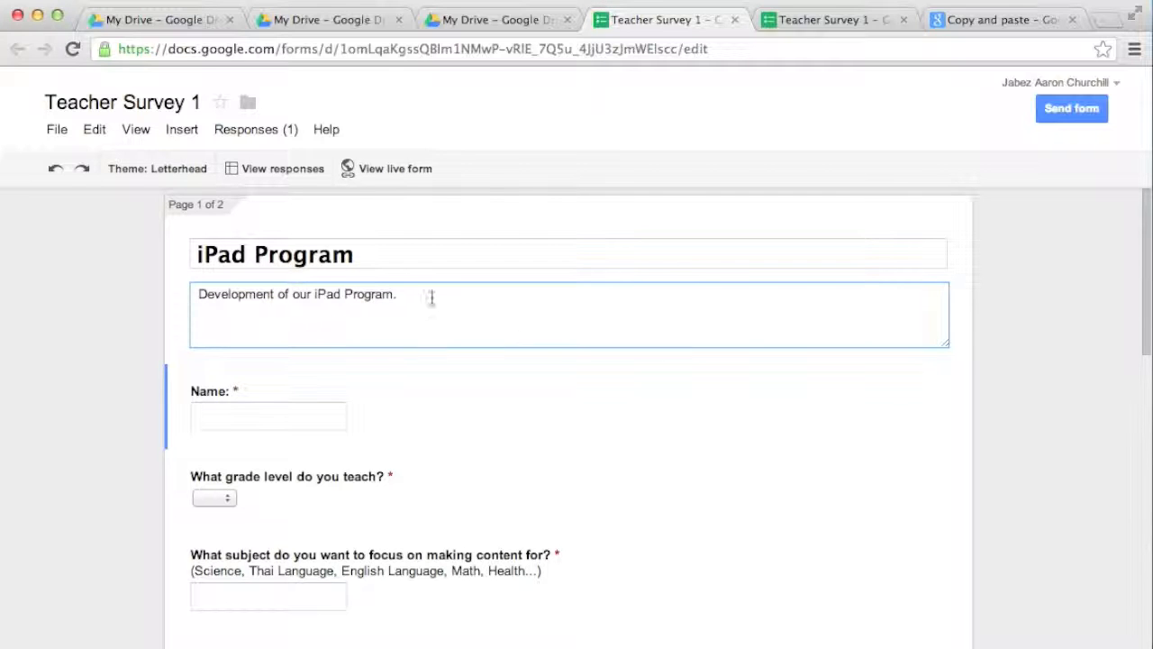
click(486, 433)
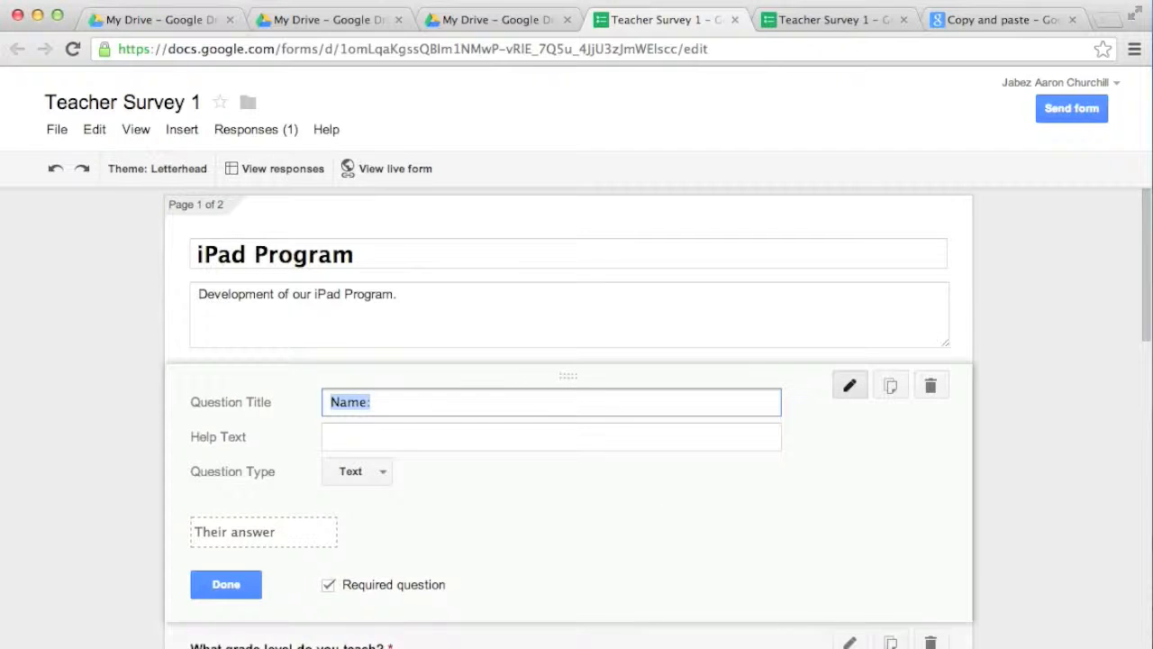
click(297, 642)
scroll(595, 483, down, 1)
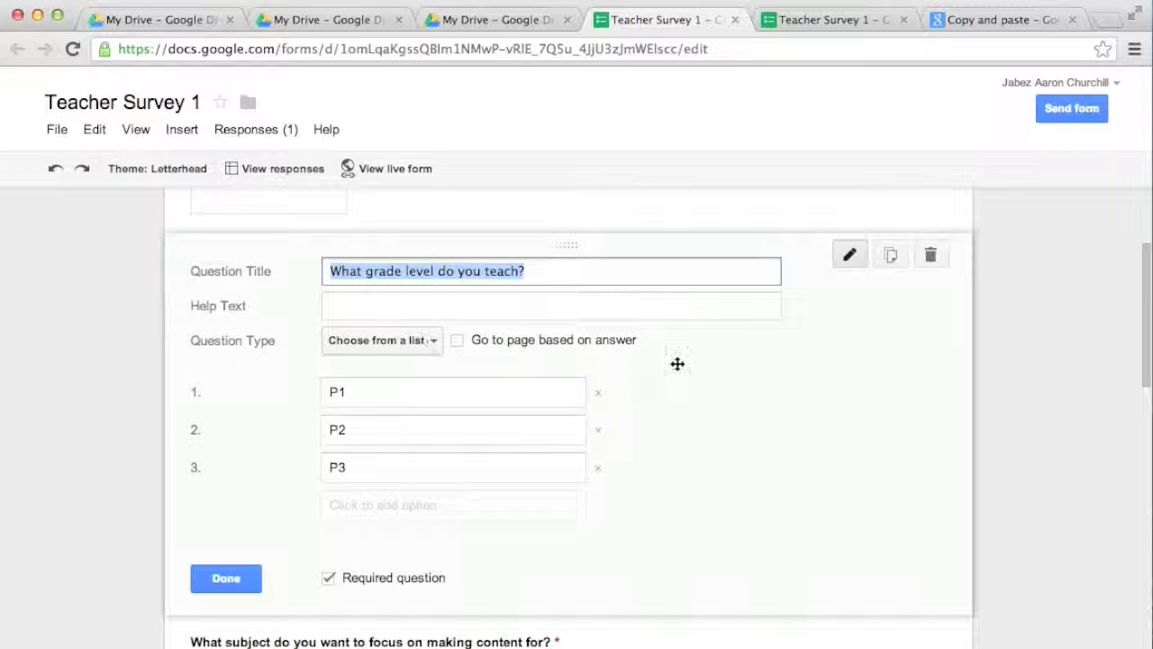
scroll(596, 631, down, 3)
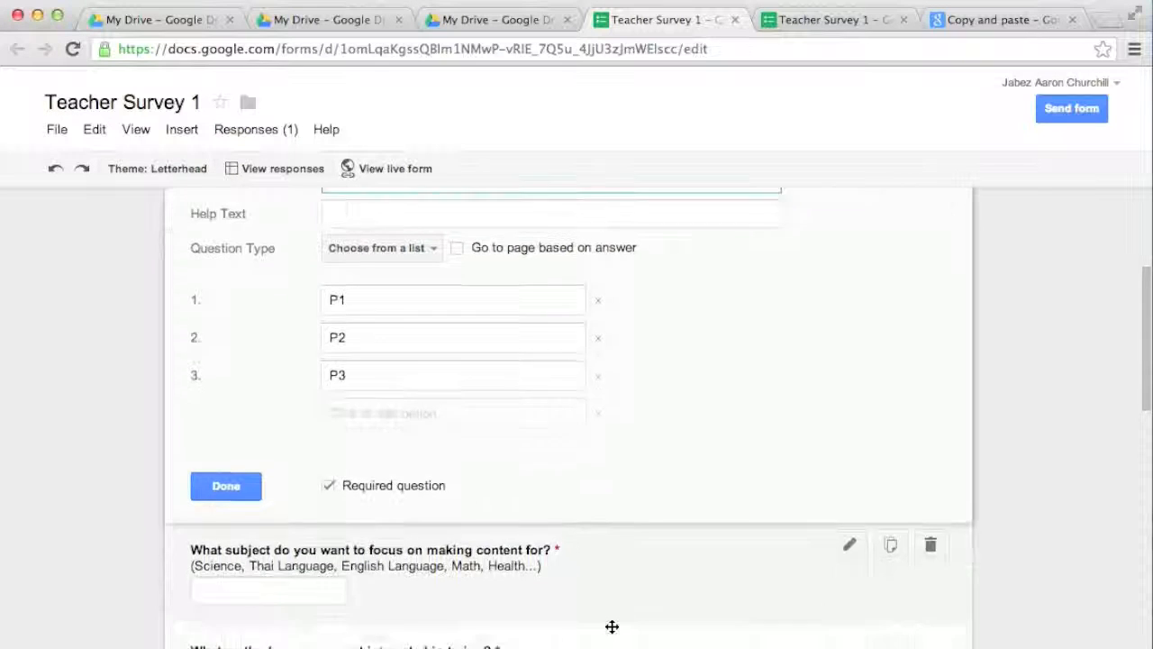
click(625, 543)
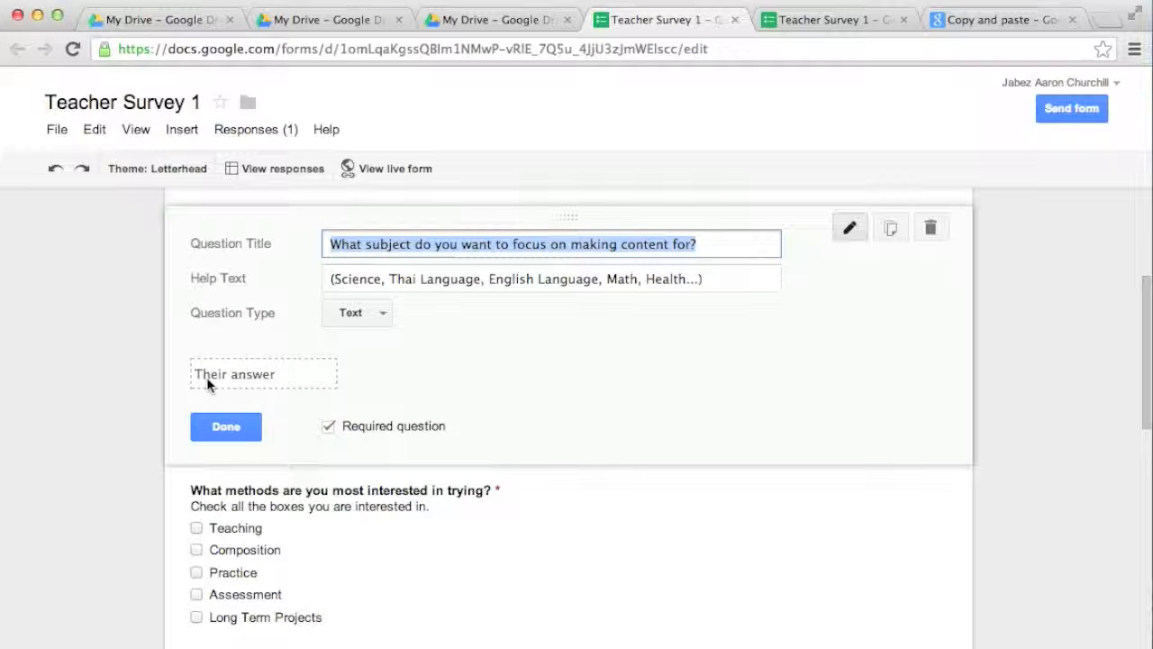
scroll(582, 470, down, 1)
click(595, 467)
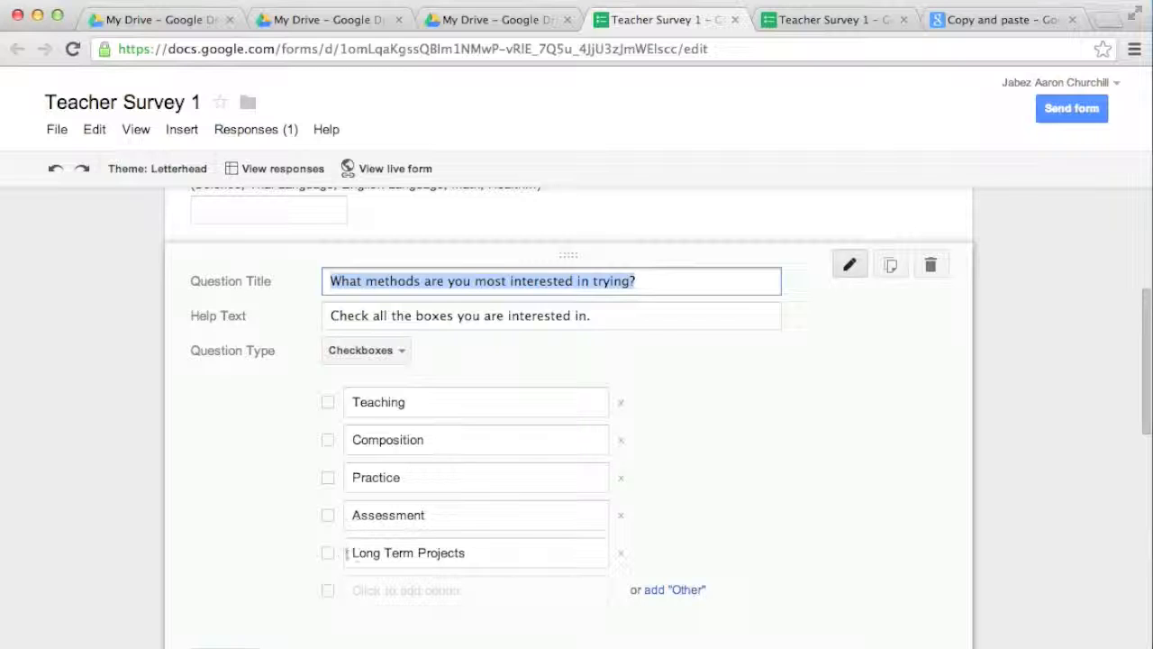
scroll(815, 525, down, 3)
scroll(812, 522, down, 1)
click(742, 463)
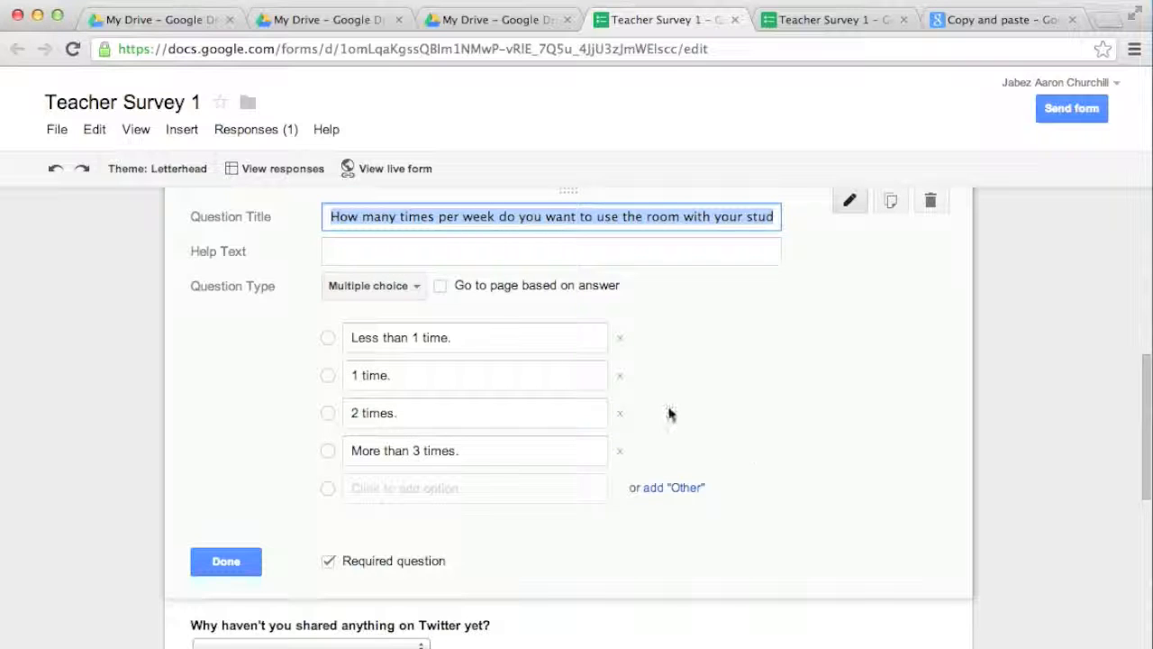
scroll(713, 438, down, 3)
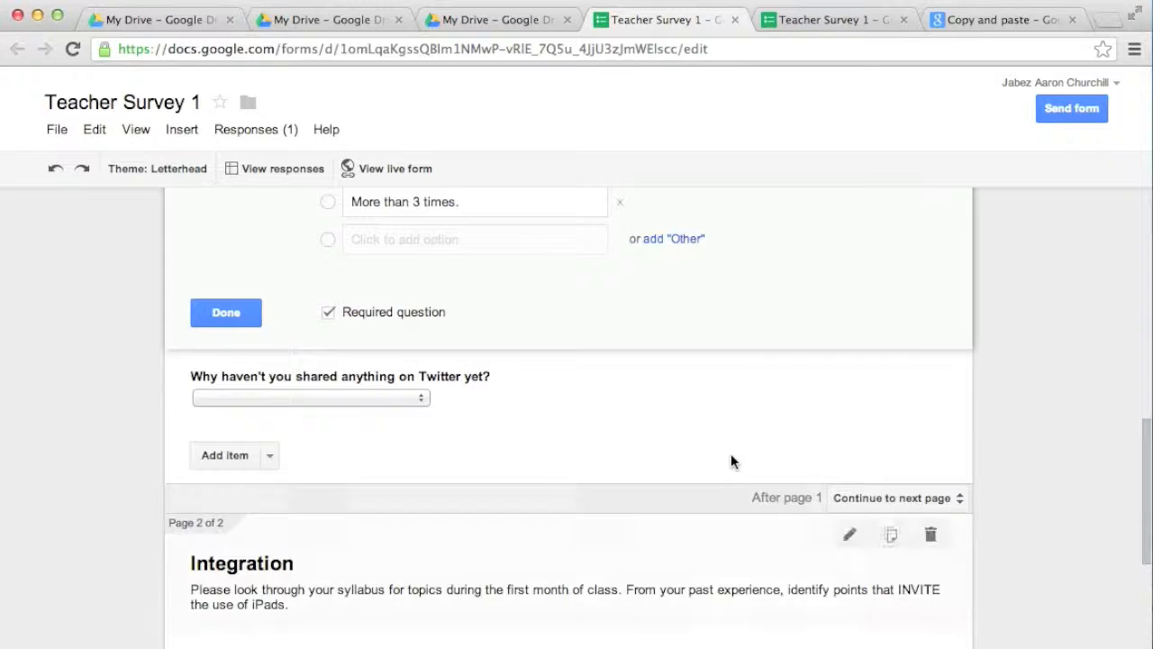
click(571, 399)
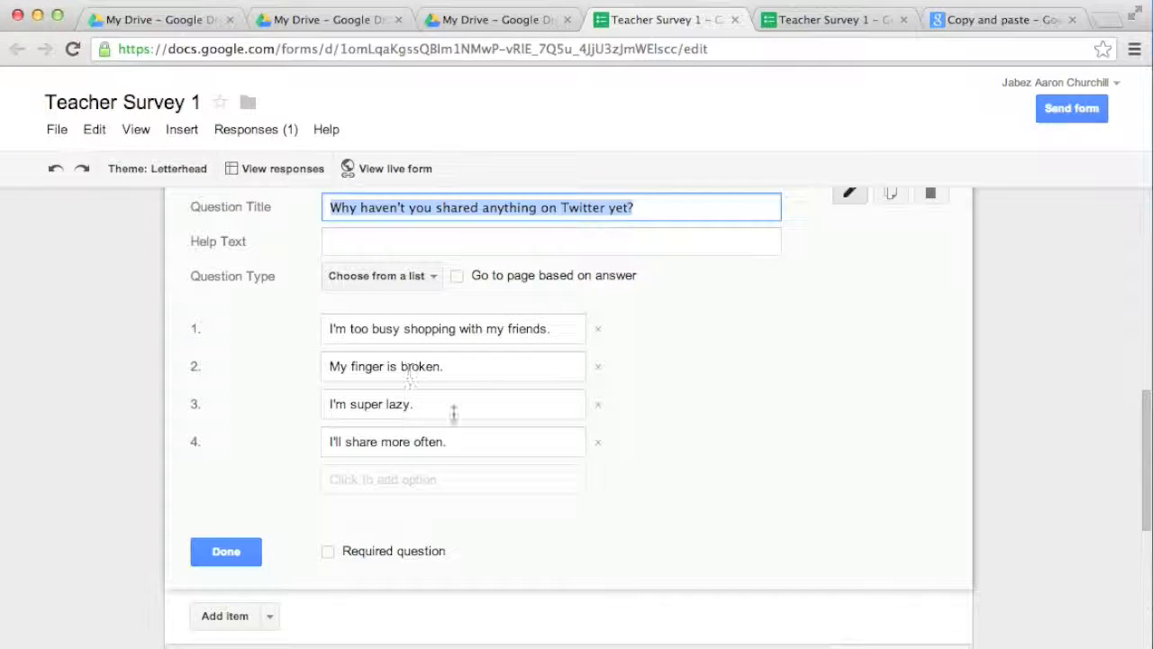
click(226, 550)
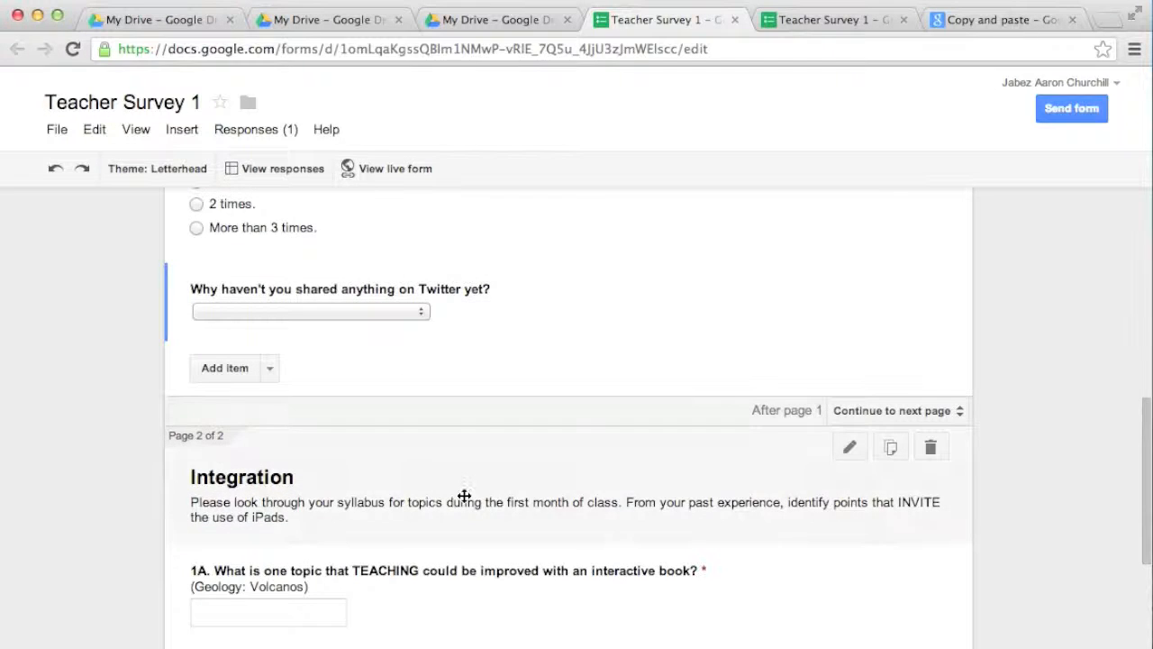
scroll(463, 491, down, 4)
click(520, 321)
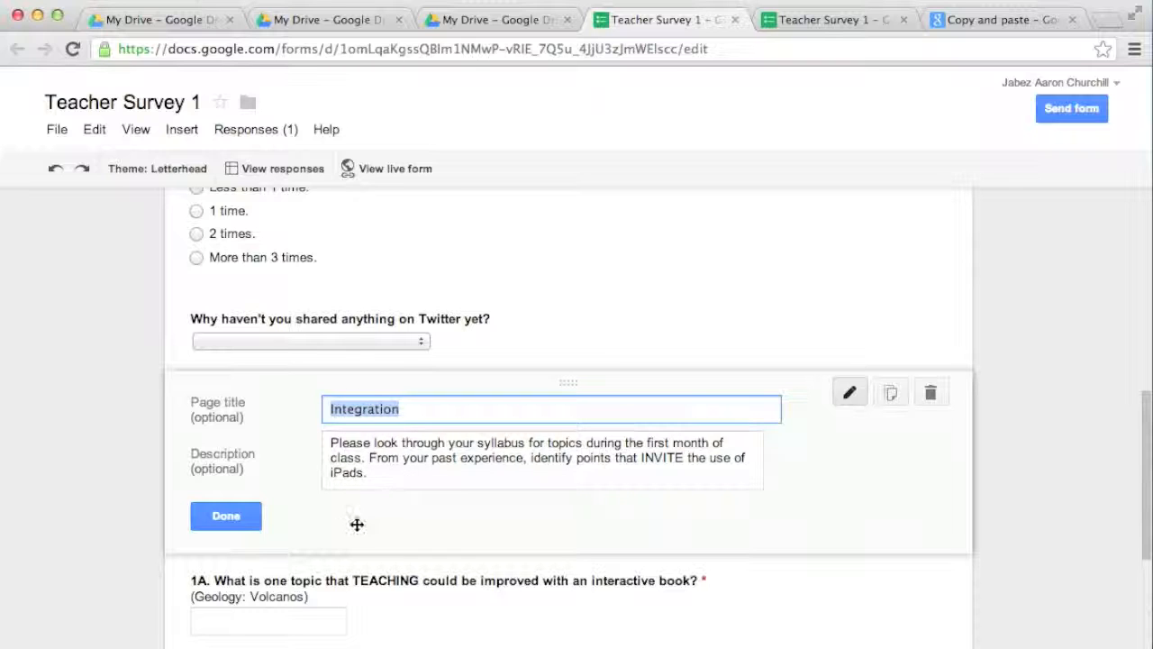
scroll(381, 504, down, 2)
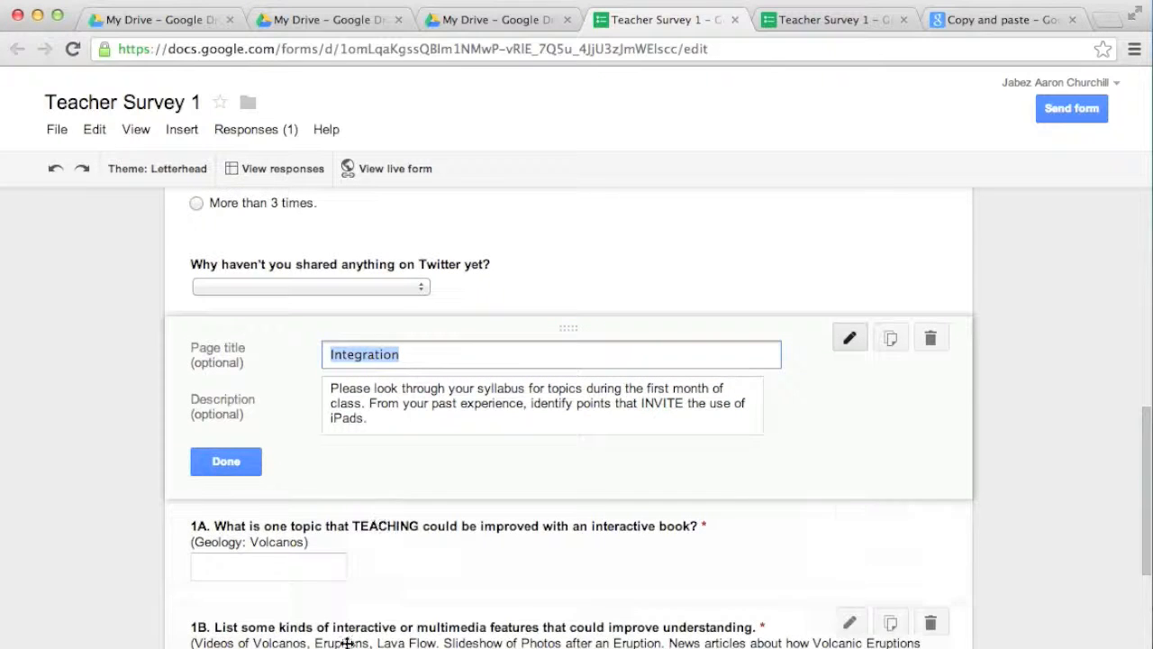
click(255, 469)
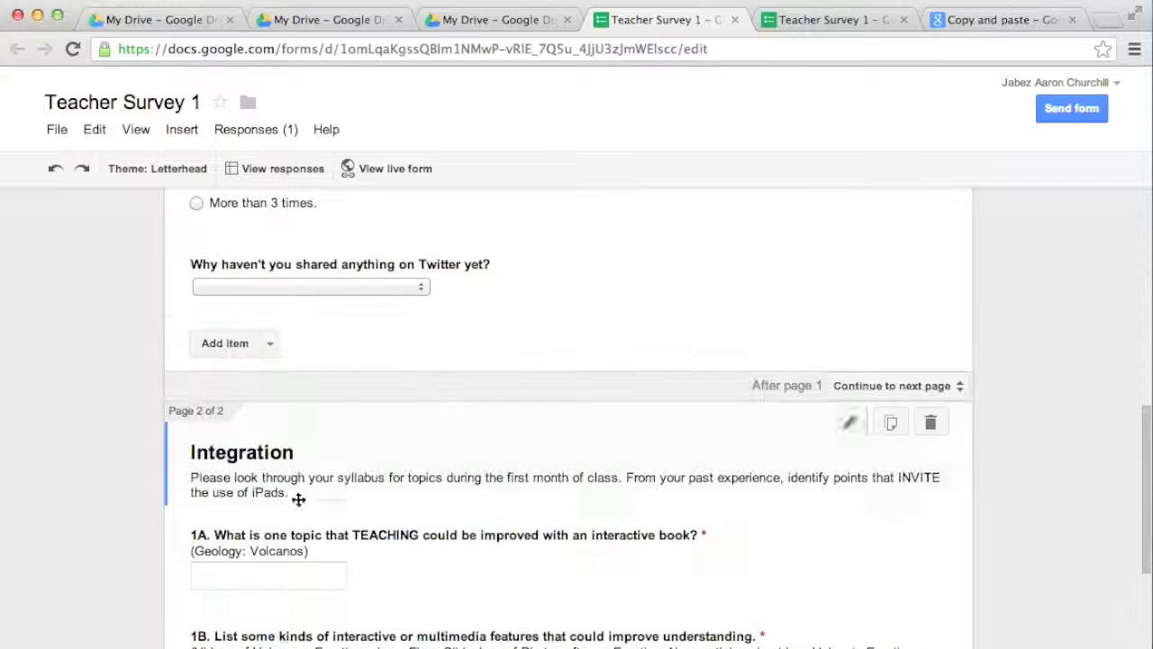
scroll(360, 547, down, 1)
scroll(365, 553, down, 4)
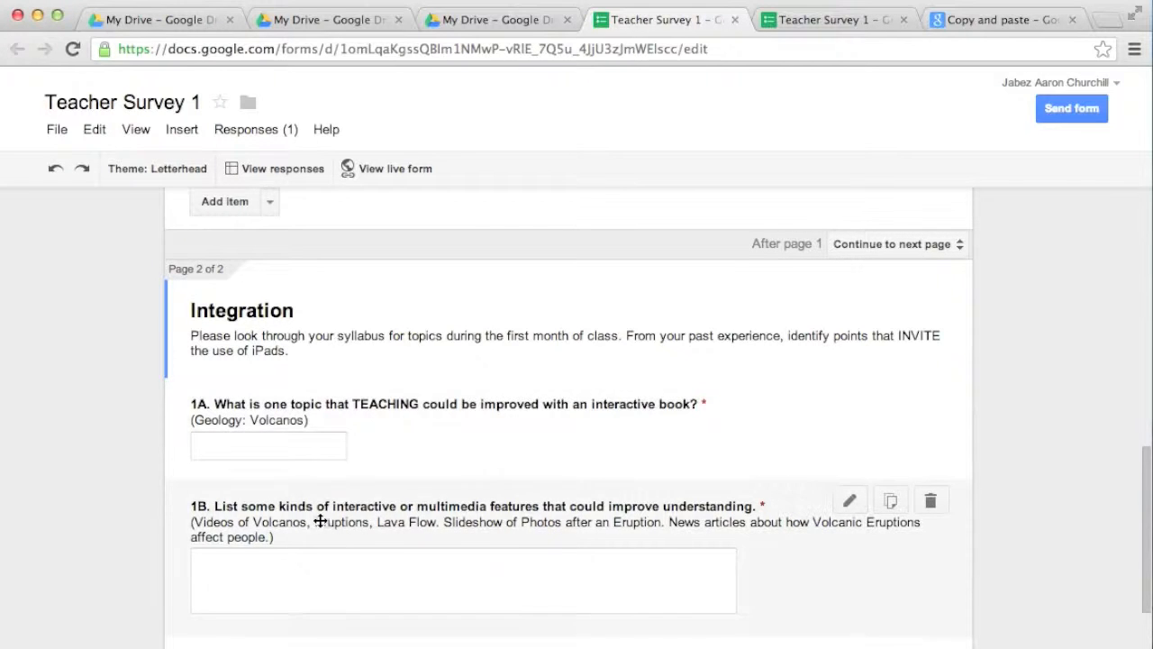
scroll(501, 598, down, 10)
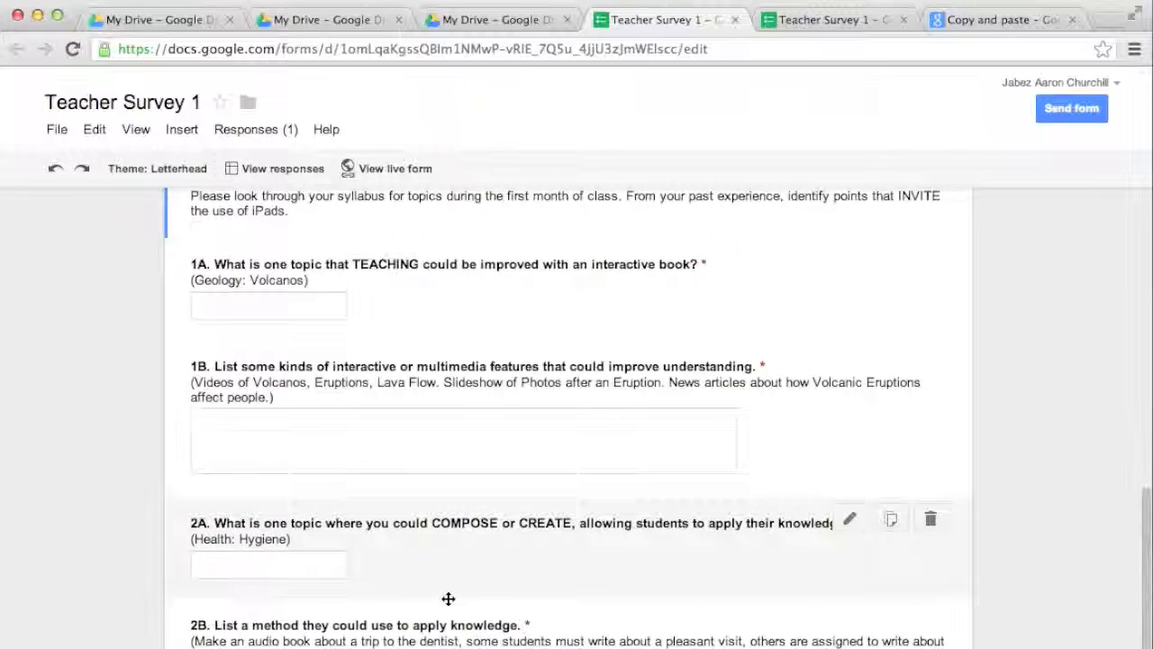
scroll(401, 582, down, 5)
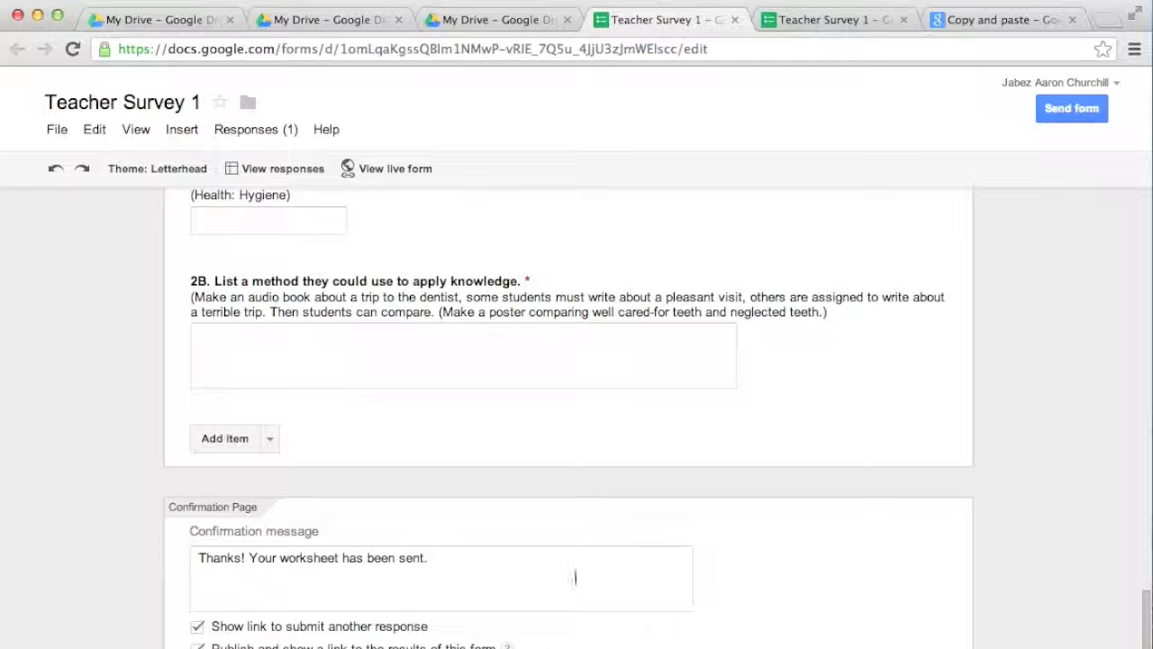
drag(195, 565, 483, 558)
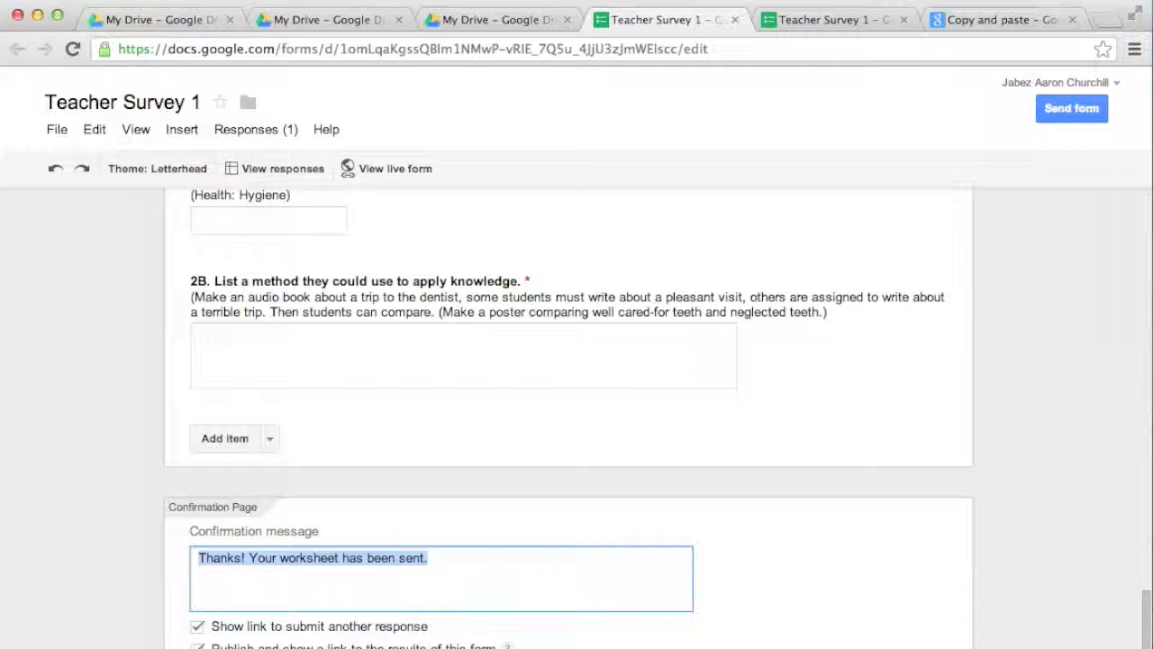
scroll(146, 265, up, 10)
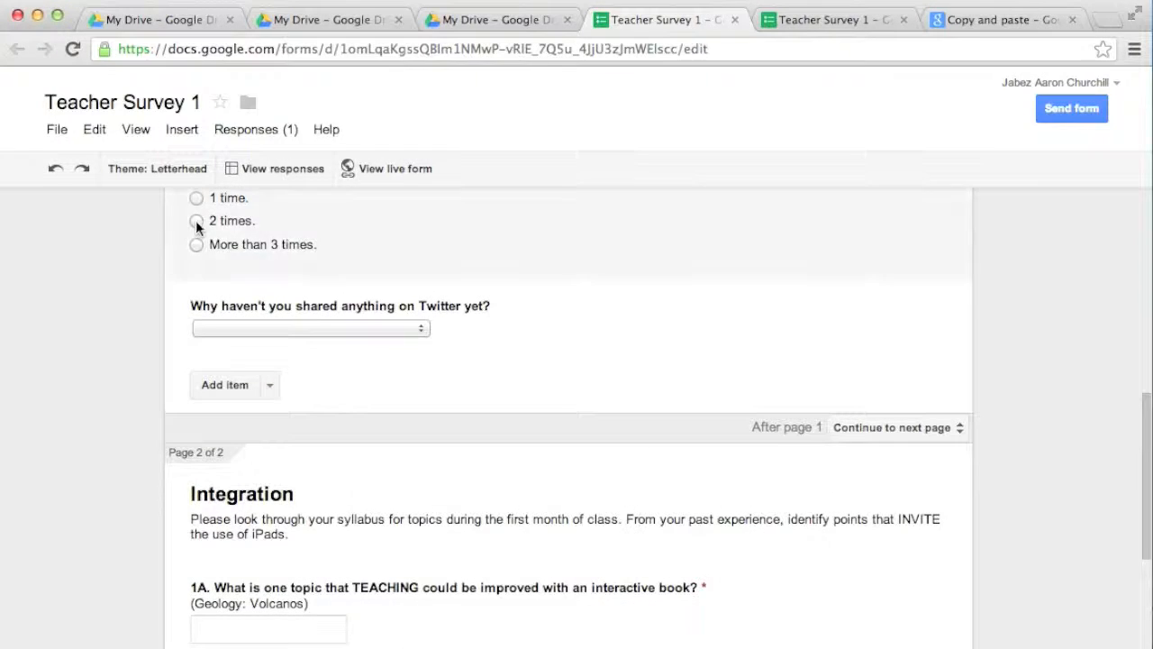
Step: View the live form and confirm continuing unanswered flags the required questions, then return to the editor
click(377, 171)
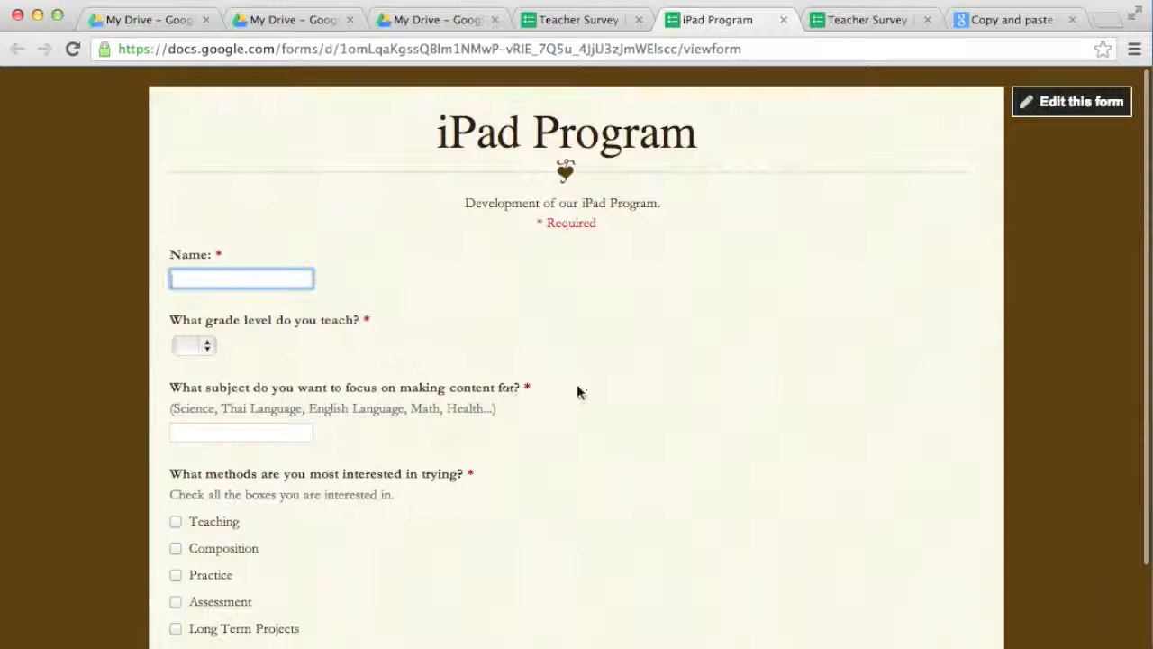
scroll(551, 385, down, 2)
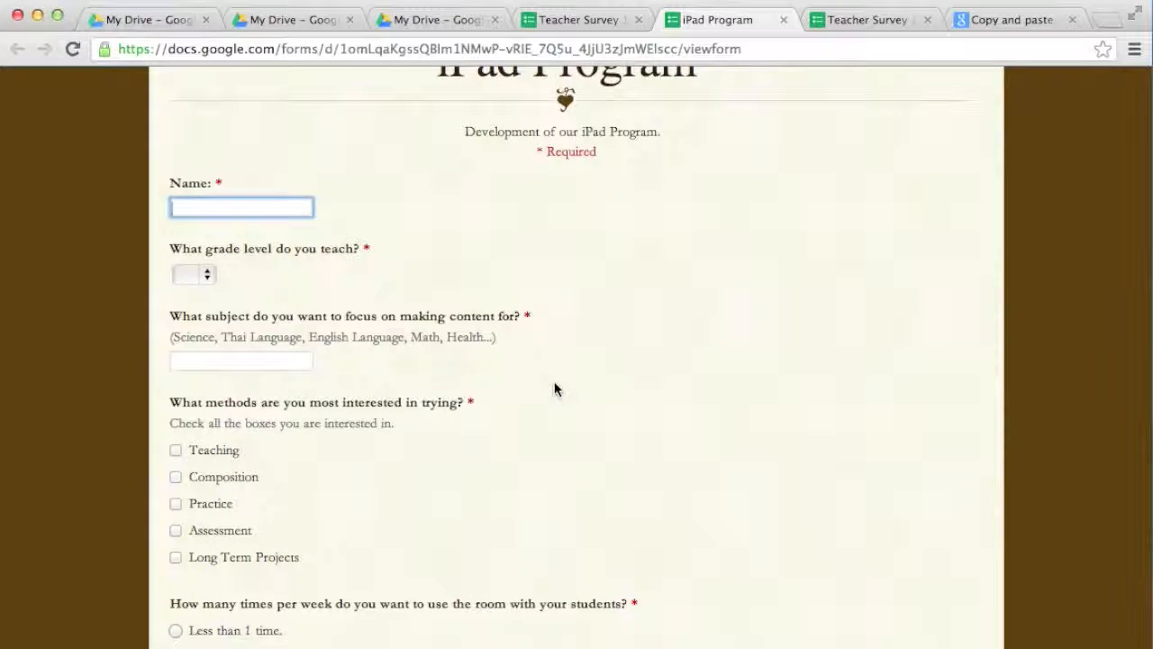
scroll(554, 387, down, 2)
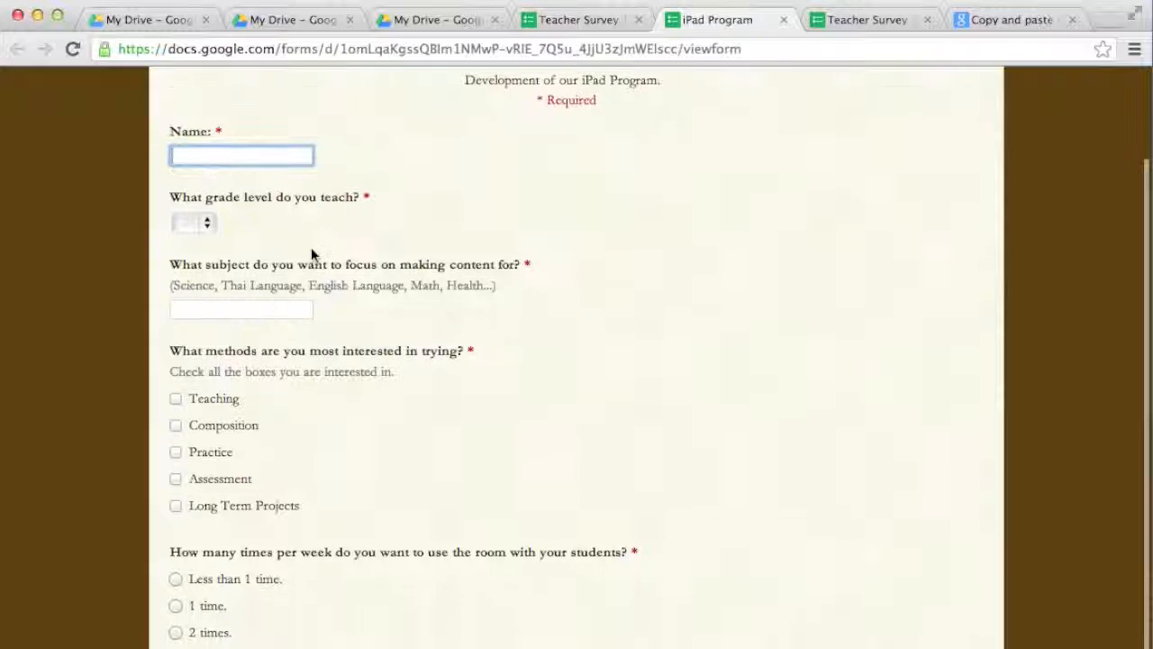
scroll(615, 357, up, 2)
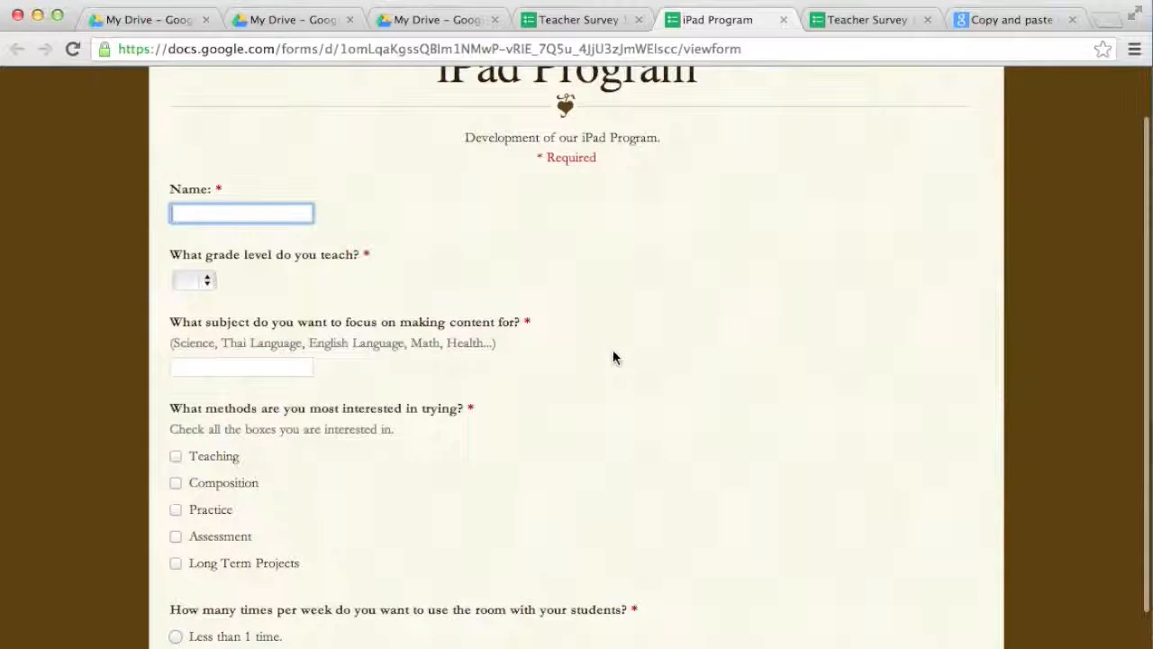
scroll(620, 375, down, 6)
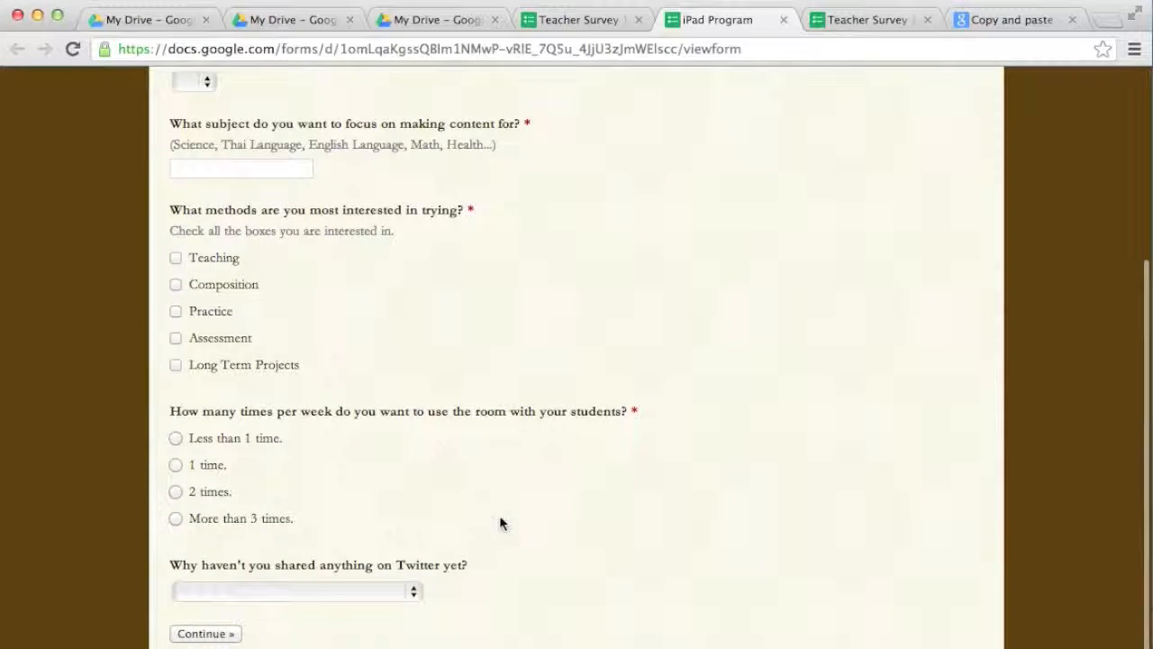
click(207, 633)
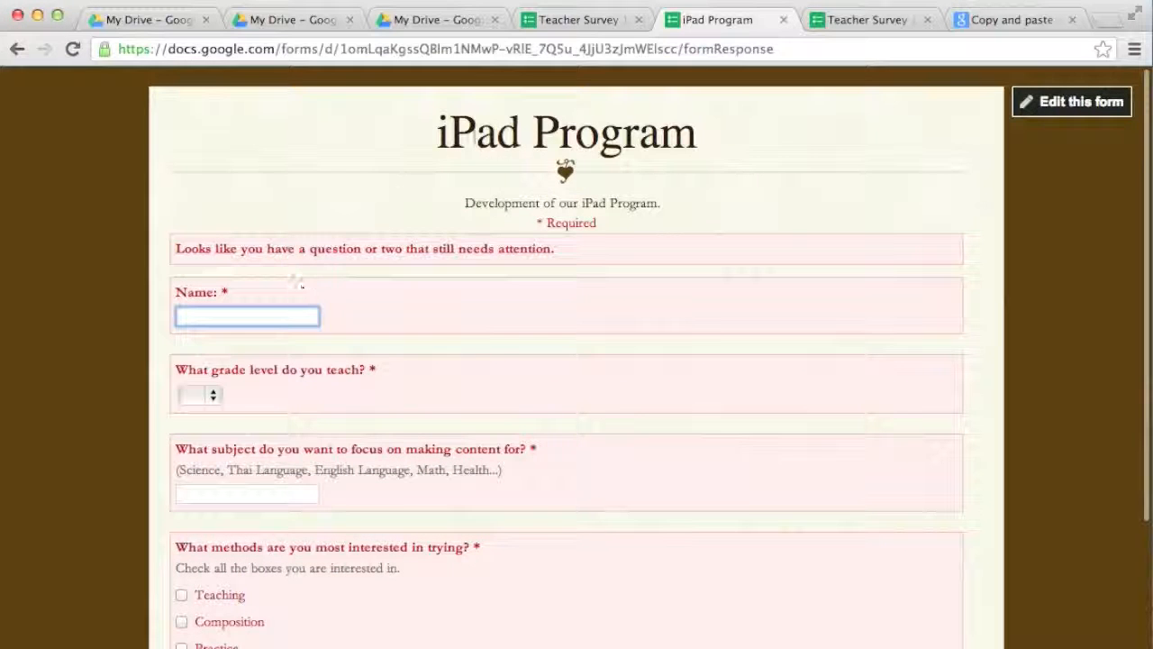
click(587, 18)
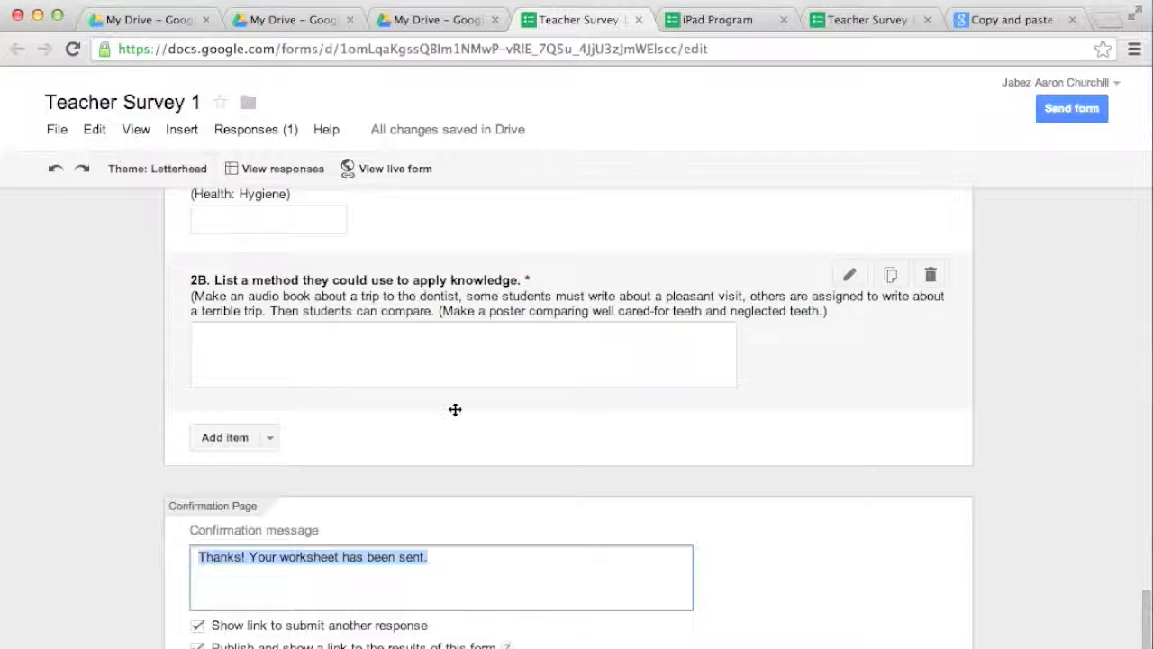
Step: Toggle question 2B to optional and back to required
click(476, 407)
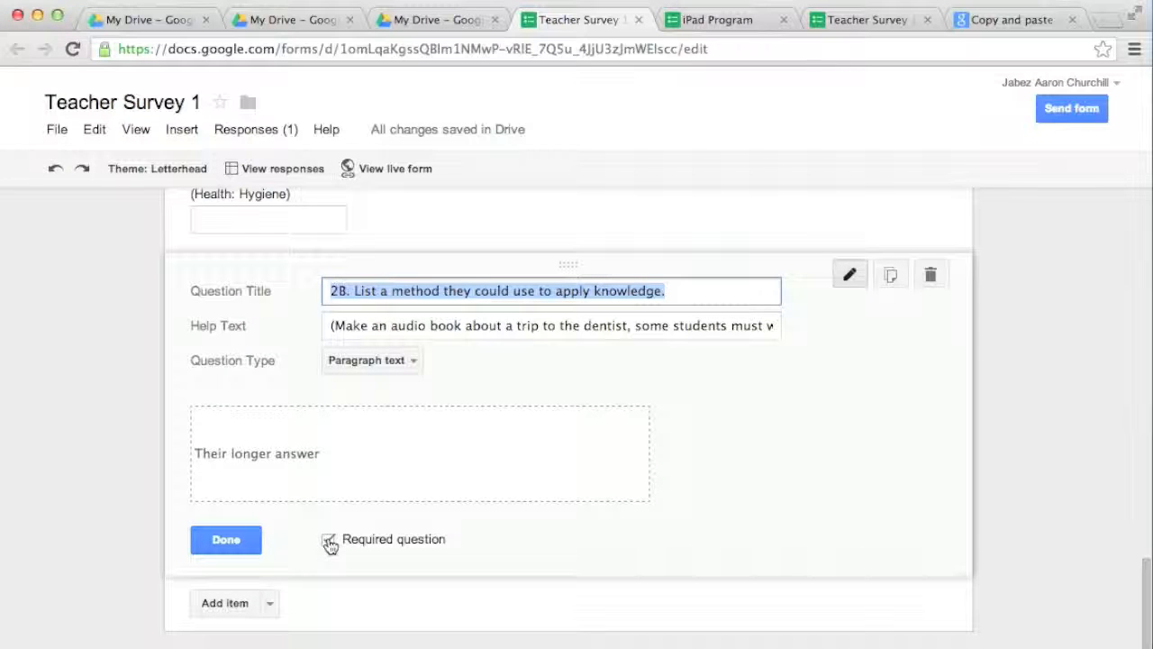
click(329, 539)
click(328, 540)
Step: Scroll through the live form again, then return to the My Drive list
click(740, 19)
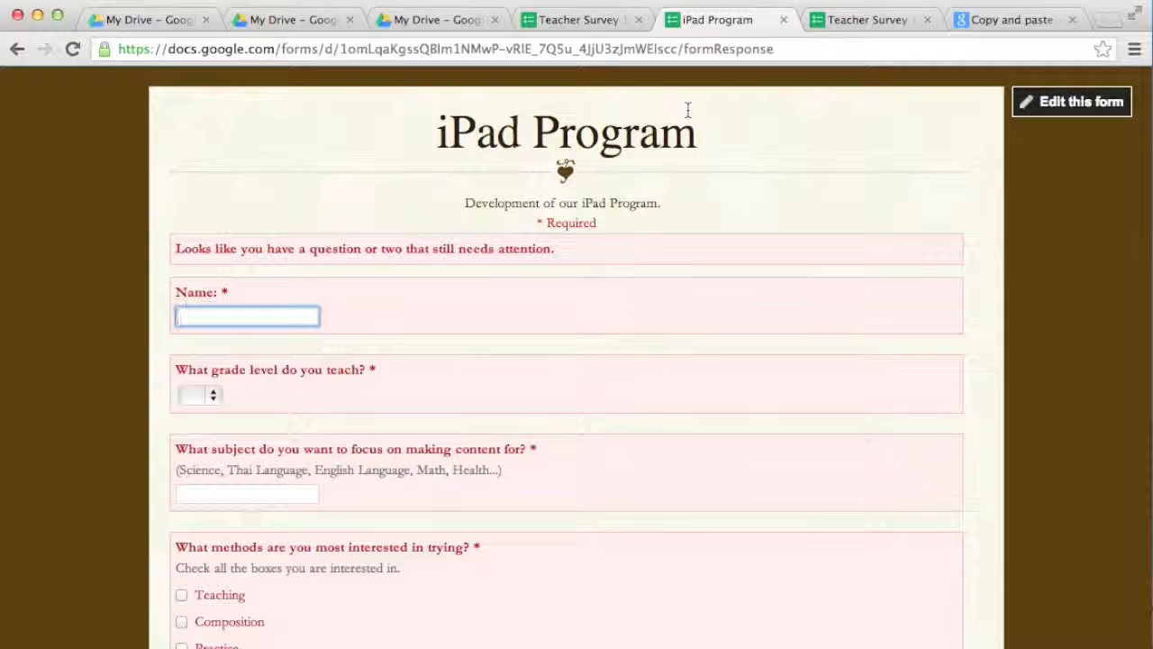
scroll(530, 360, down, 5)
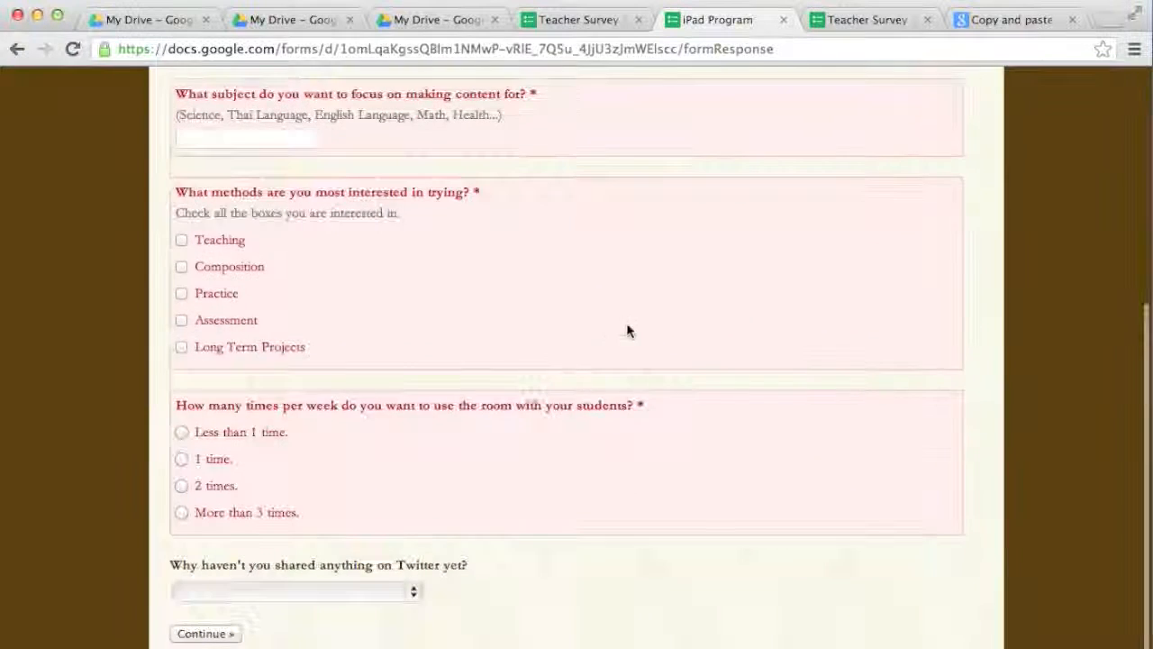
scroll(630, 315, up, 5)
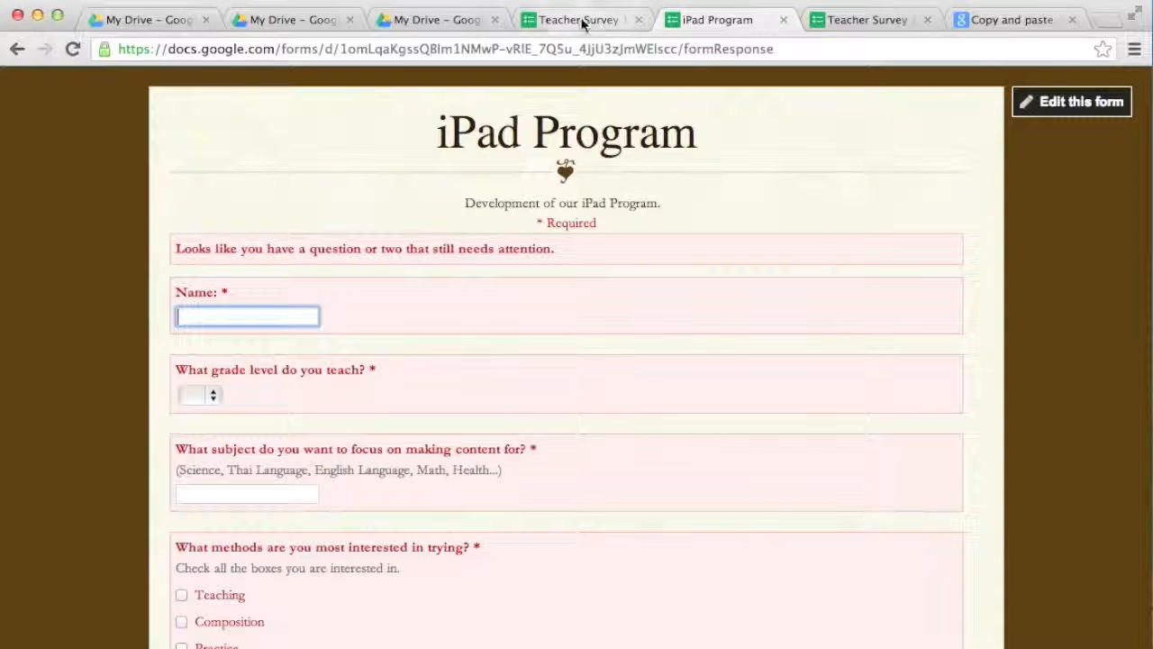
click(427, 20)
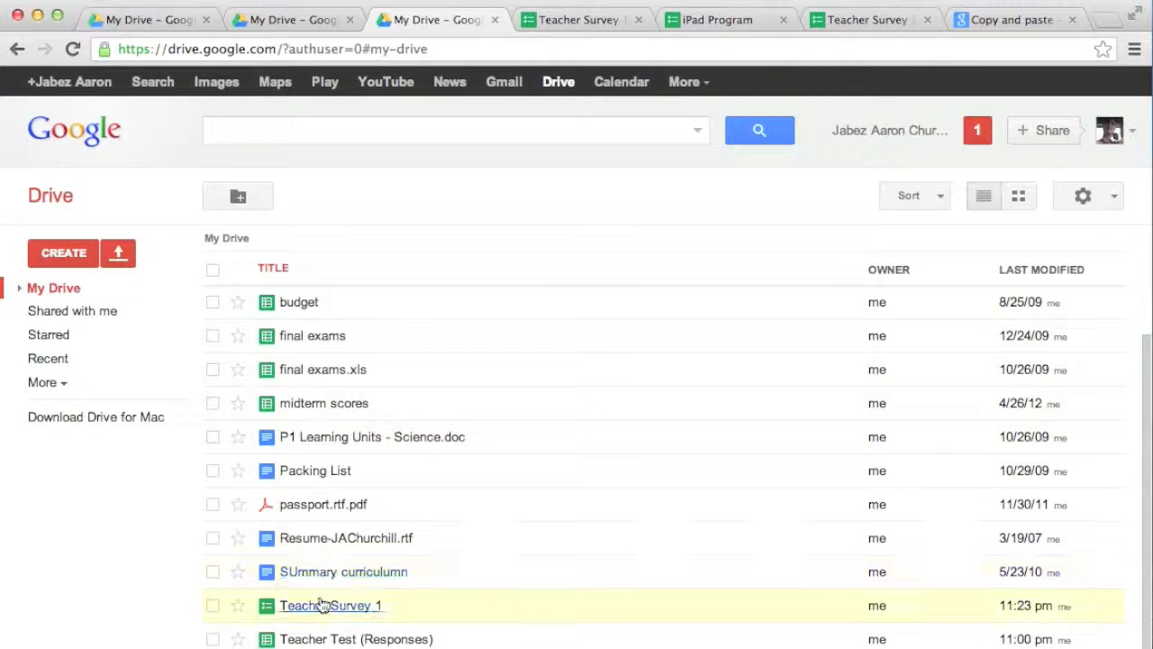
Step: Review the single submitted response in Teacher Test (Responses), then go back to the iPad Program form
click(380, 640)
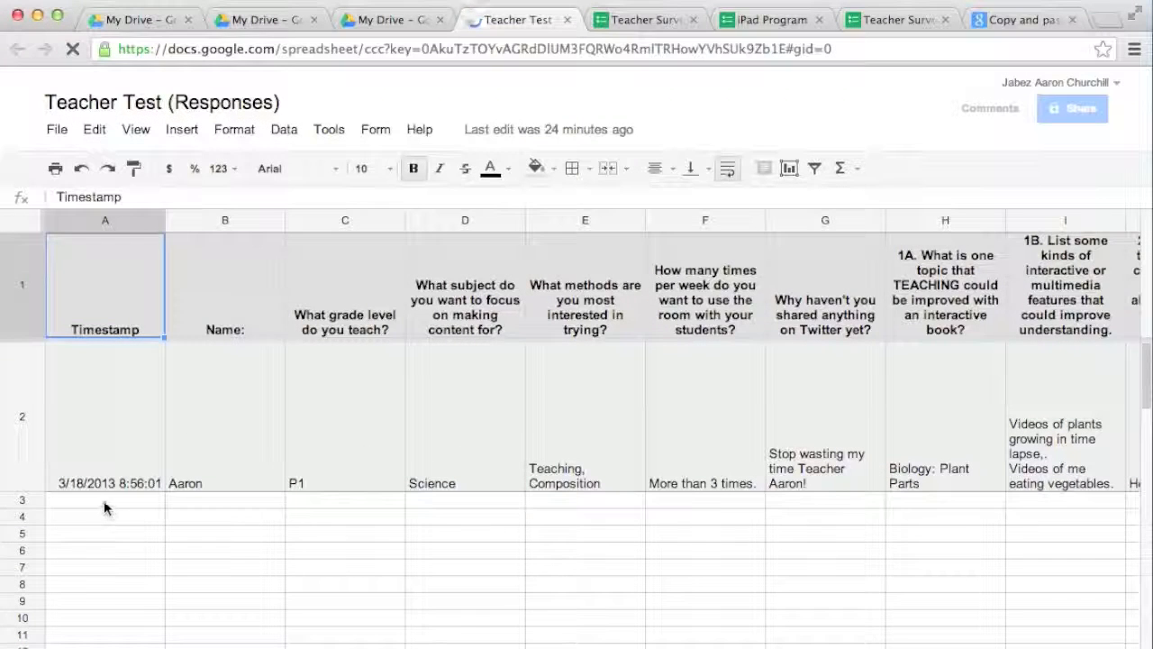
click(216, 446)
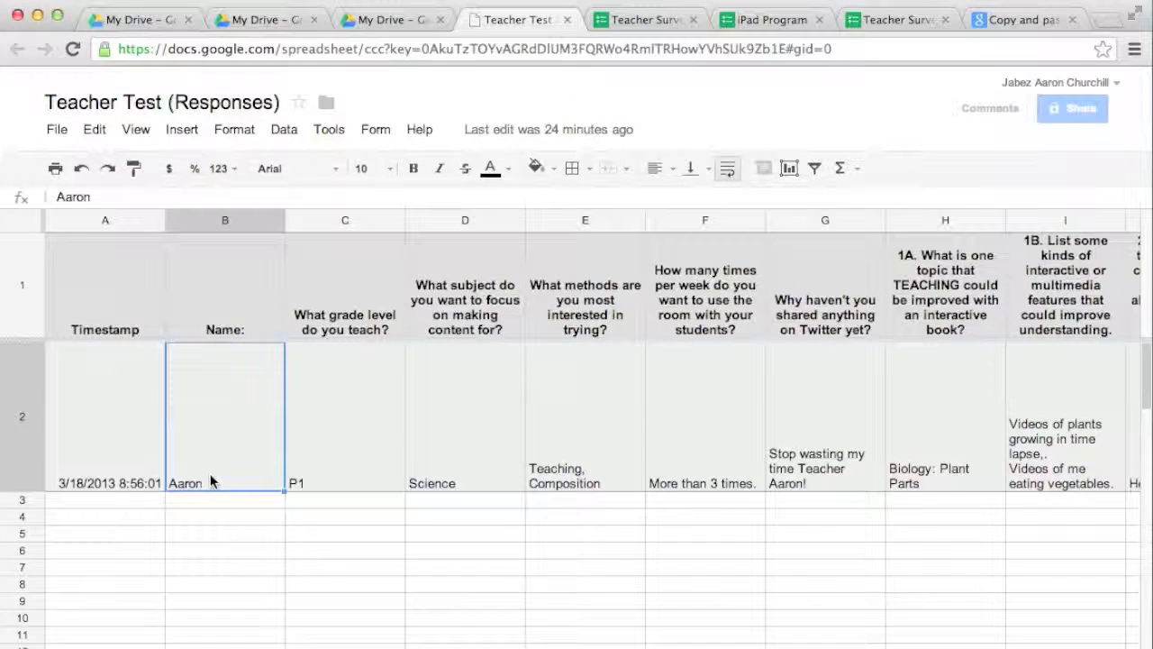
scroll(623, 532, right, 7)
scroll(623, 531, right, 3)
scroll(622, 531, left, 10)
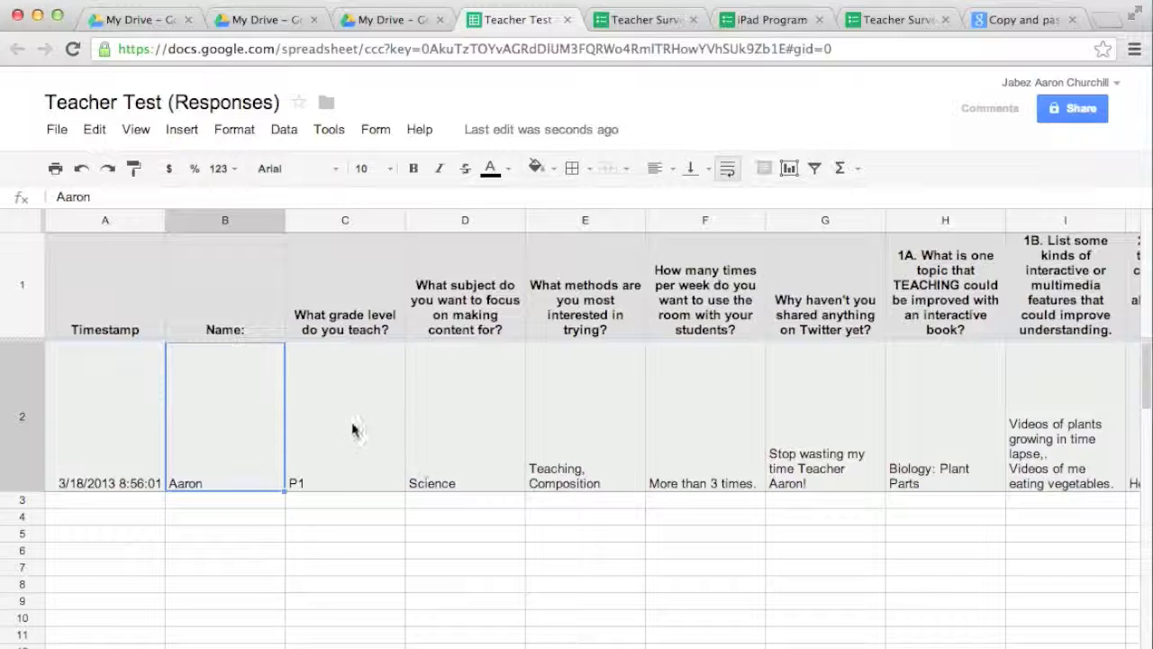
scroll(510, 448, right, 3)
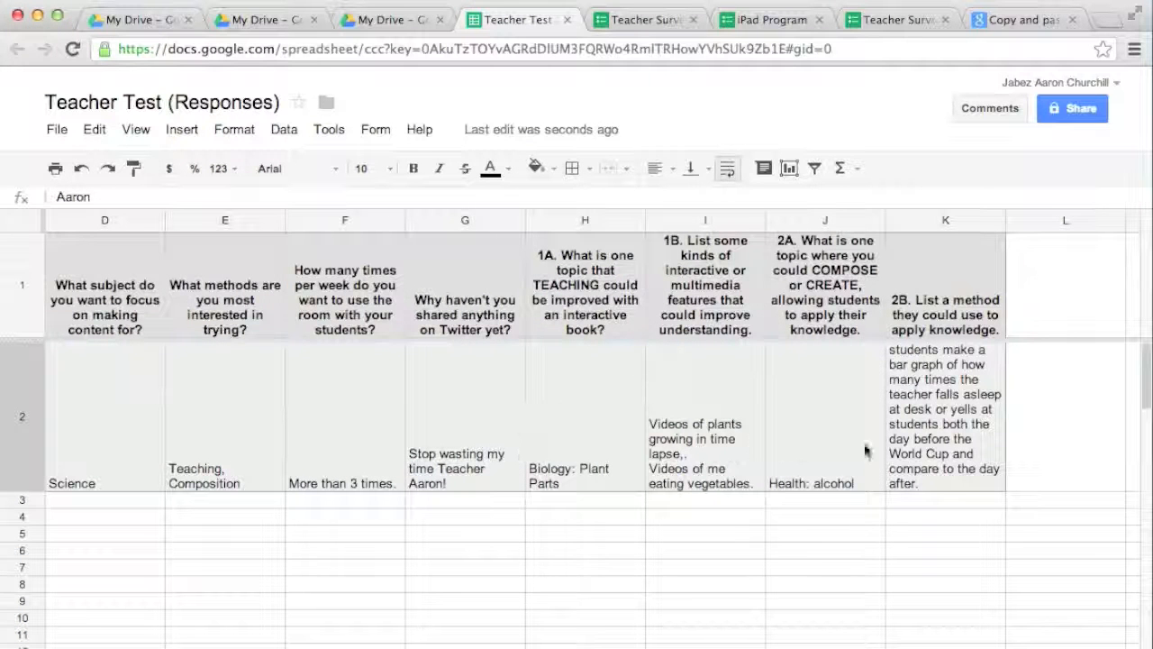
scroll(667, 468, left, 3)
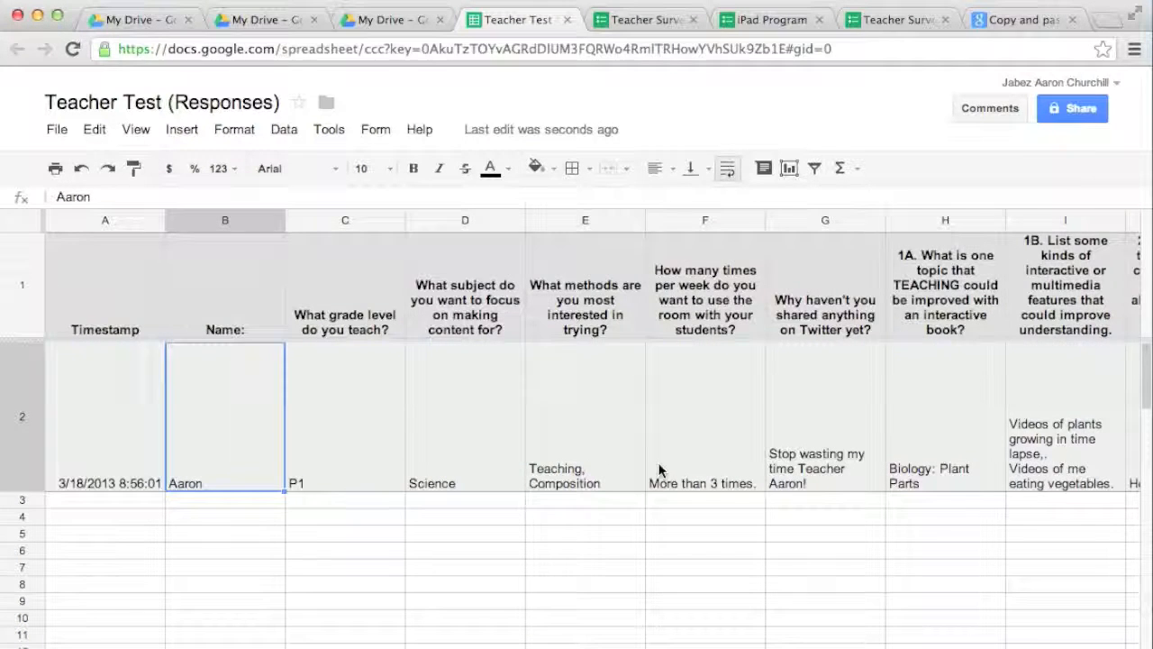
click(182, 501)
click(193, 517)
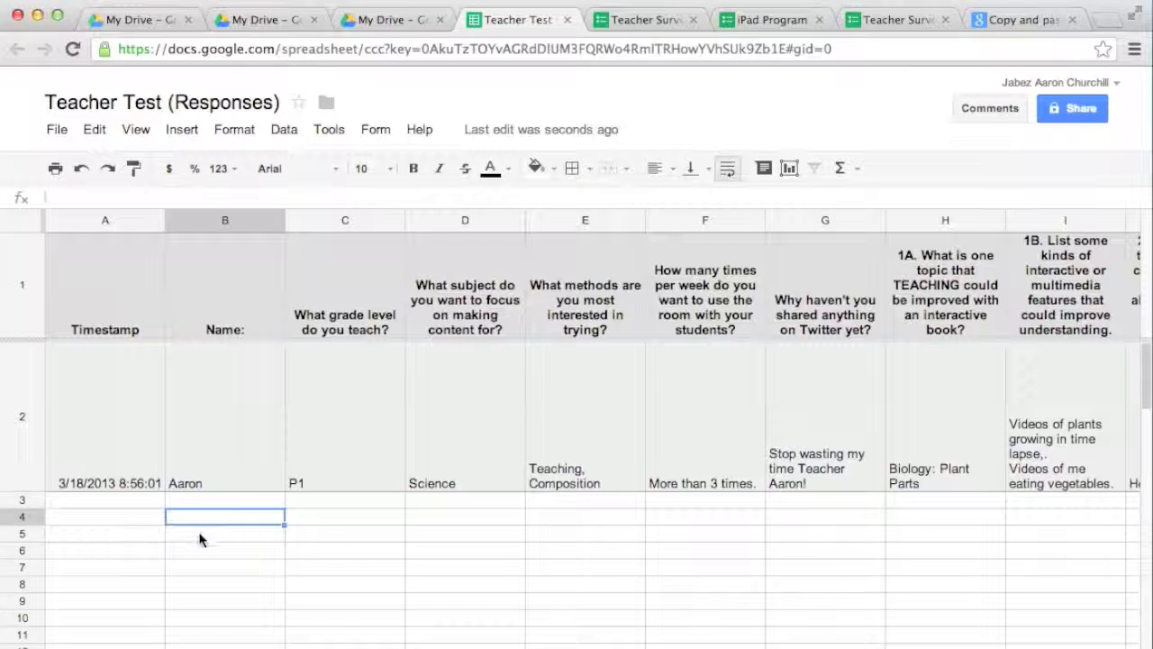
click(205, 550)
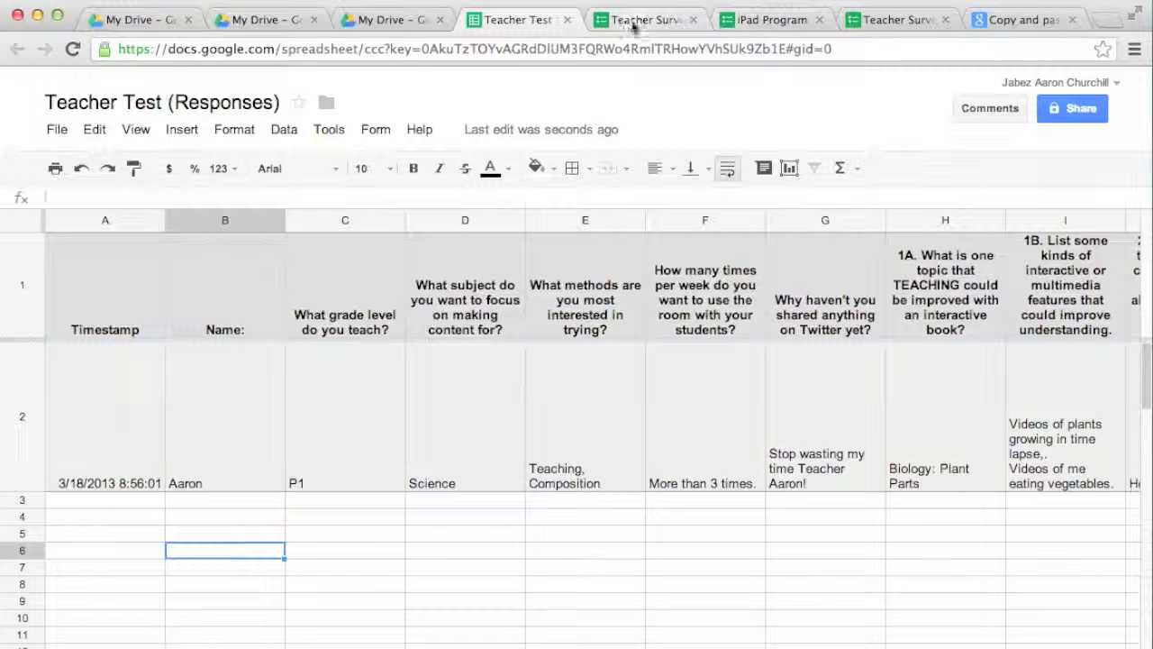
click(763, 20)
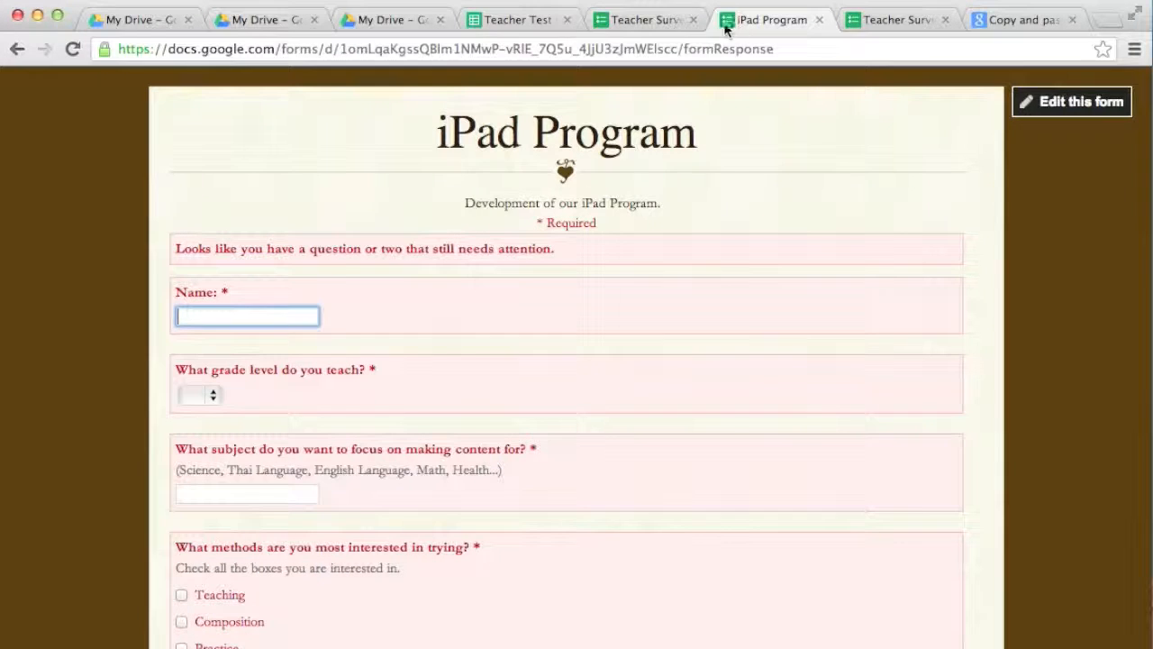
Step: Scroll through the response summary charts for the single submitted response
click(898, 20)
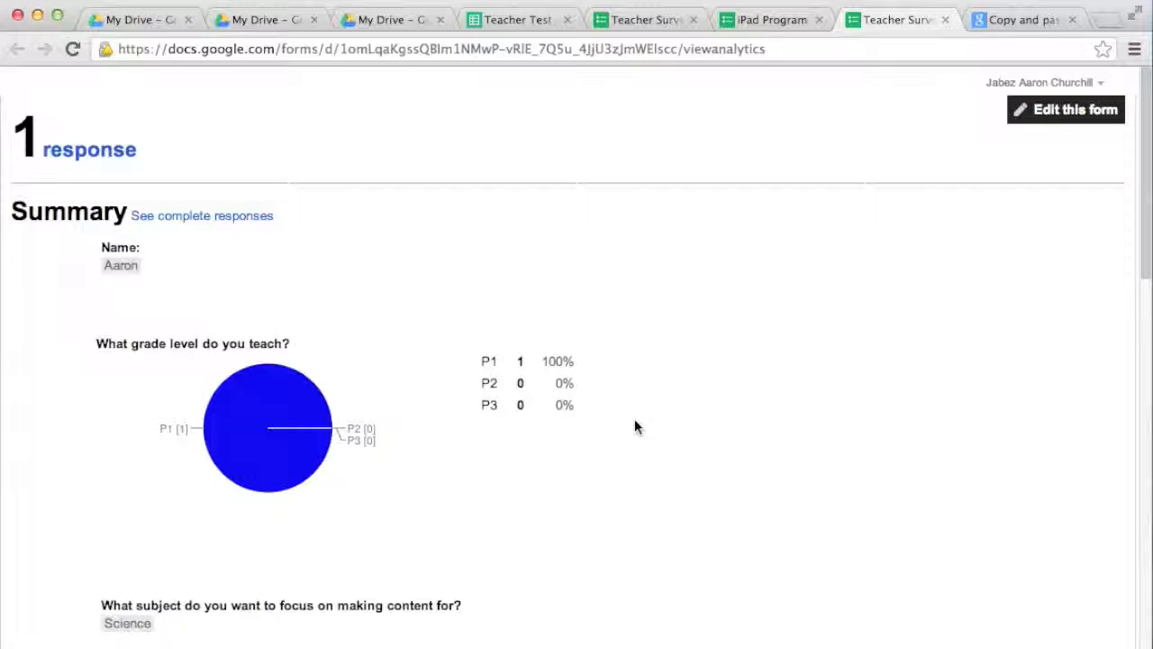
scroll(634, 427, down, 5)
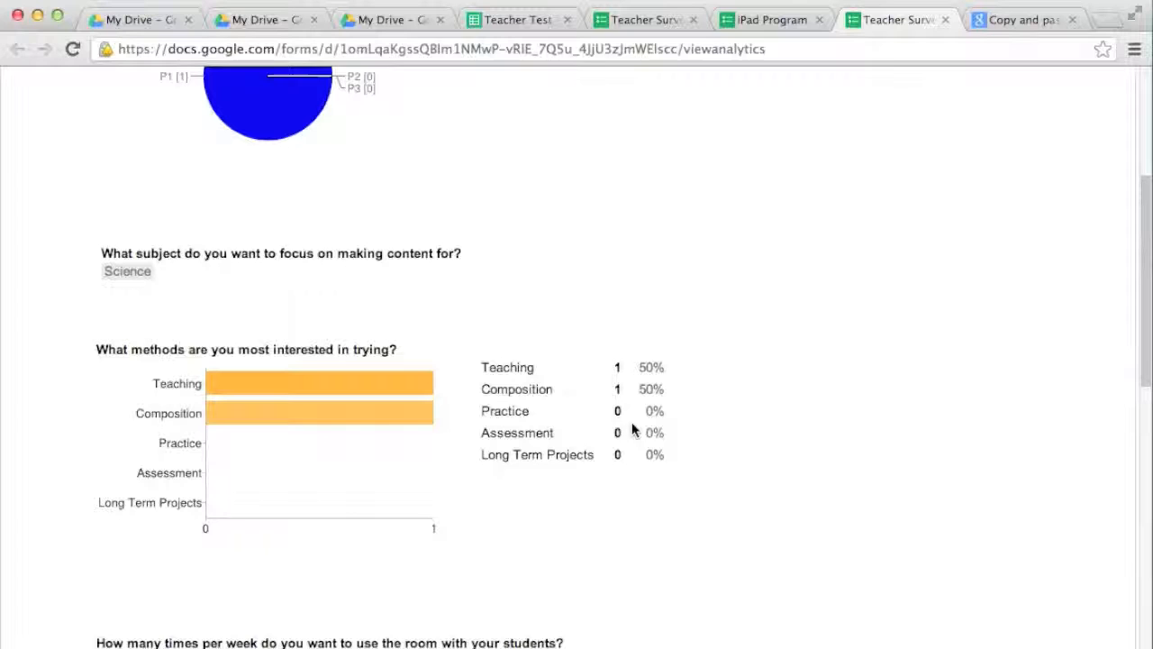
scroll(653, 430, down, 3)
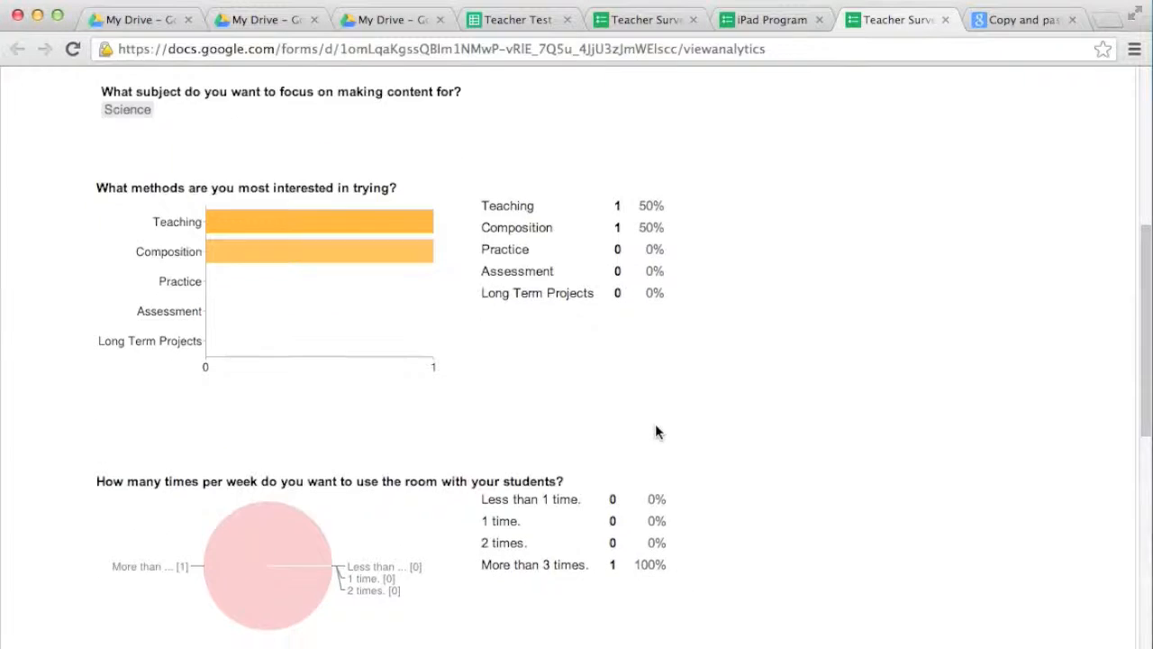
scroll(655, 433, down, 3)
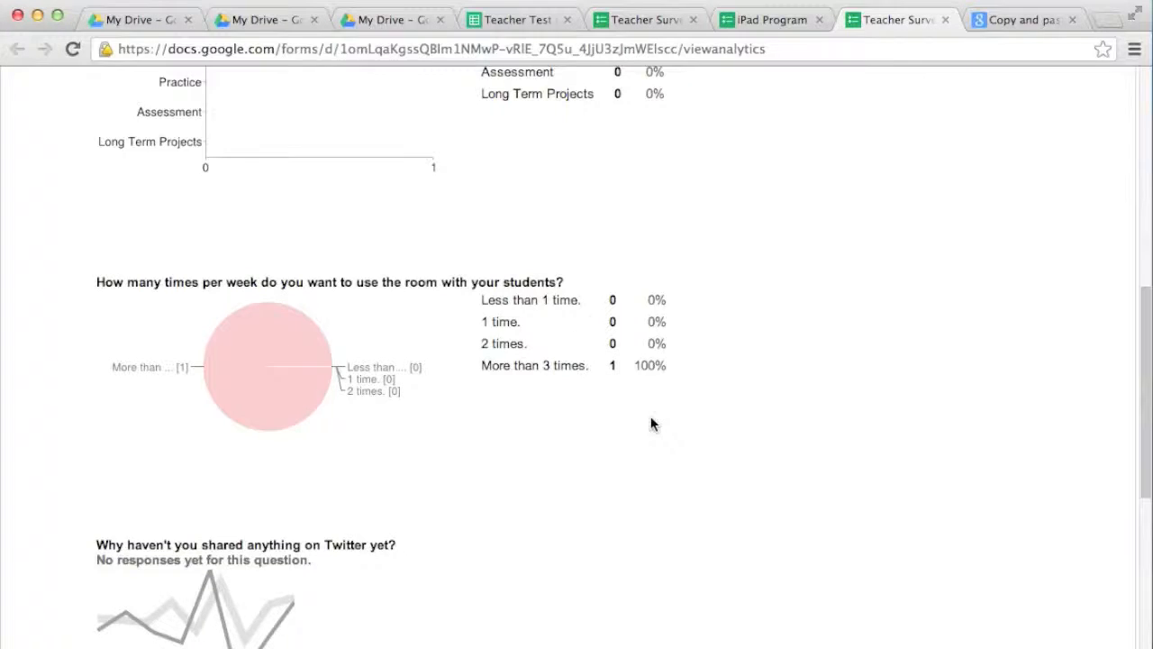
scroll(653, 414, up, 3)
scroll(653, 417, down, 3)
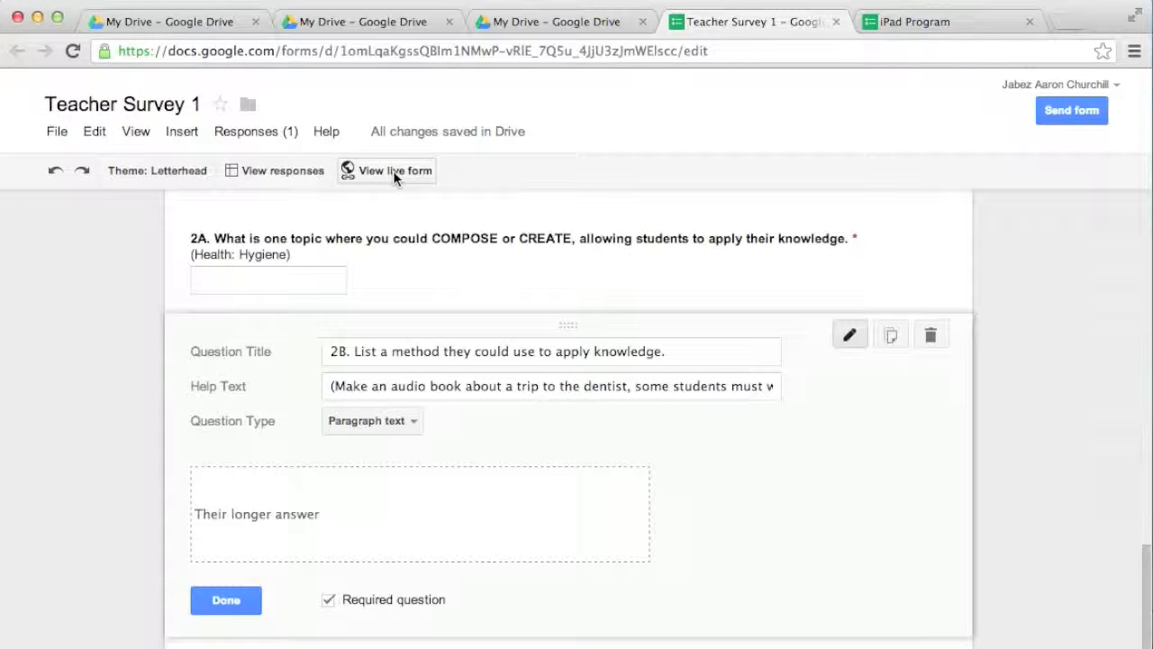
Step: Copy the live form's viewform URL from the address bar and switch to the Mail inbox
click(393, 170)
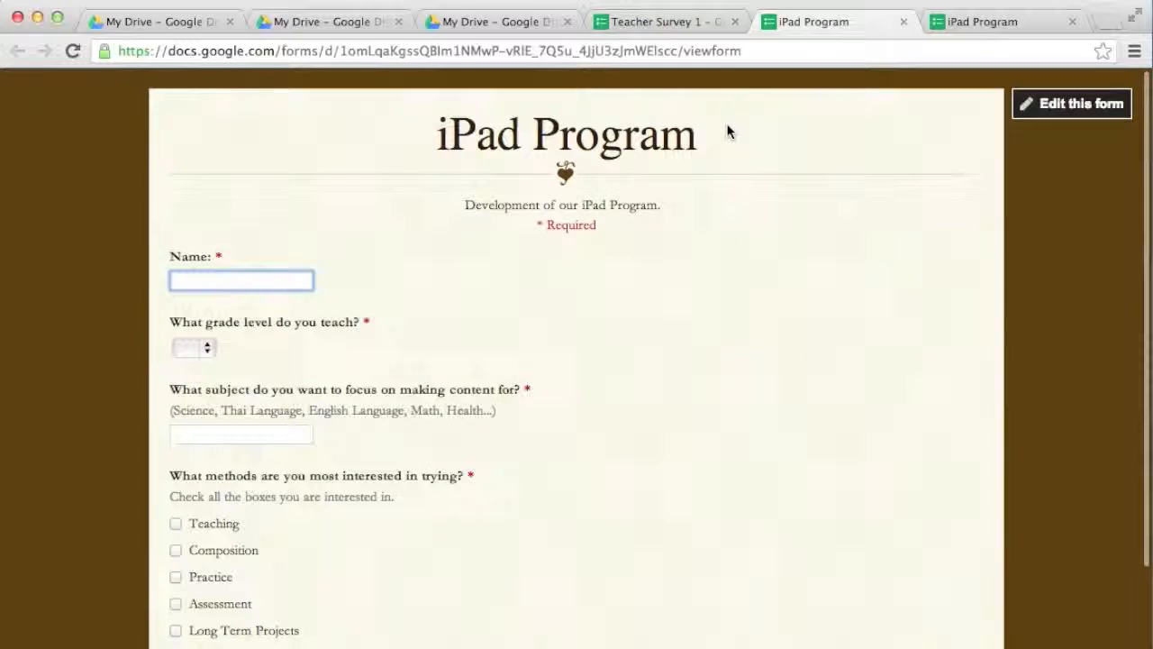
click(764, 51)
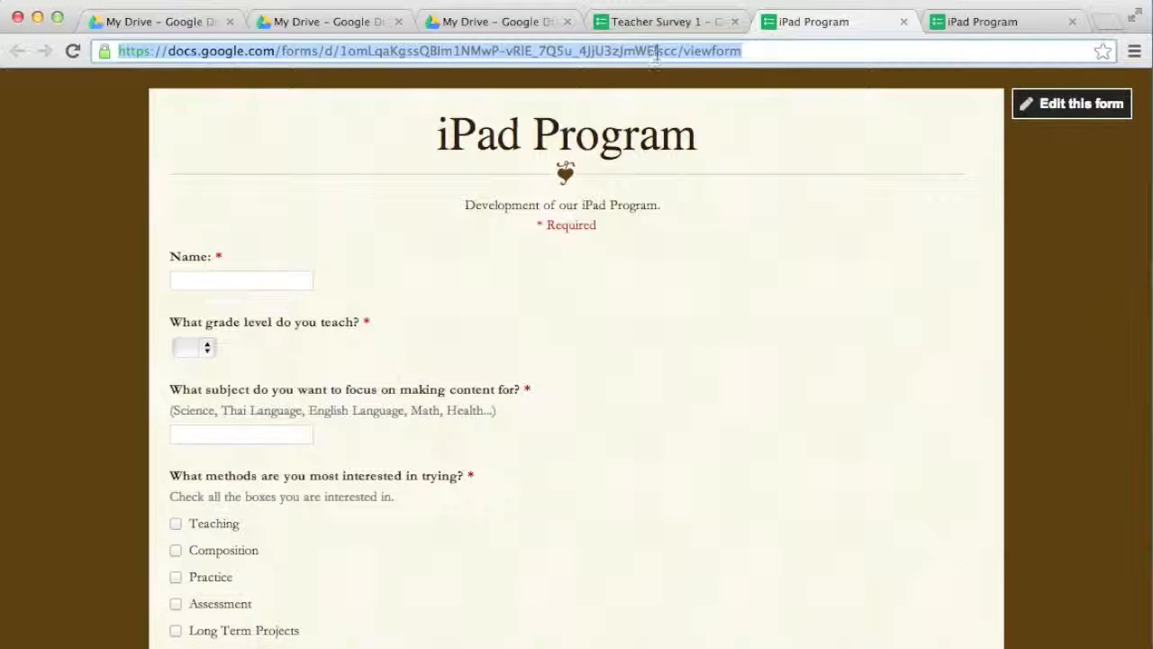
scroll(782, 193, down, 2)
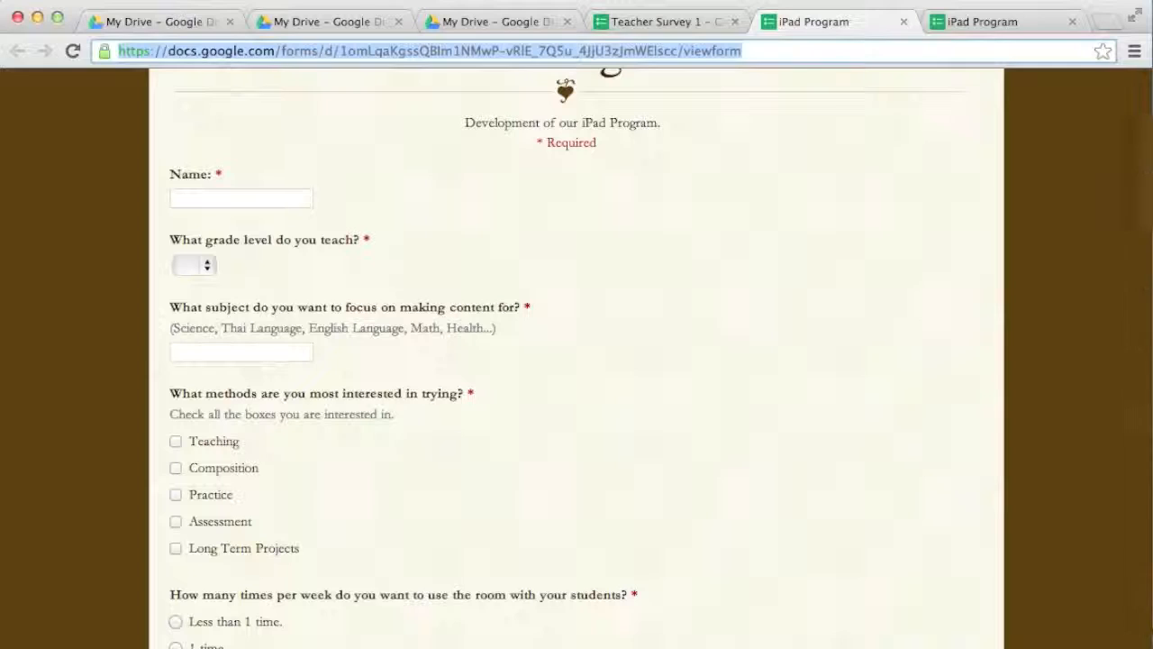
click(690, 647)
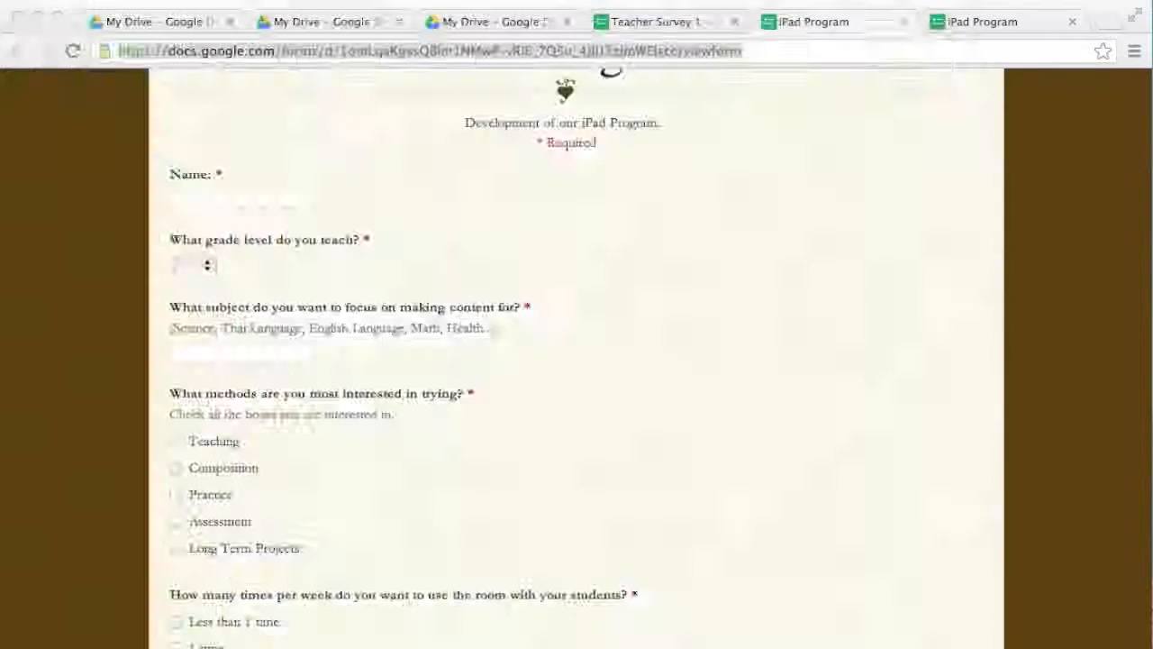
Step: Start a new Apple Mail message to your own address with the subject 'Online Test'
click(617, 647)
click(98, 54)
drag(857, 148, 438, 126)
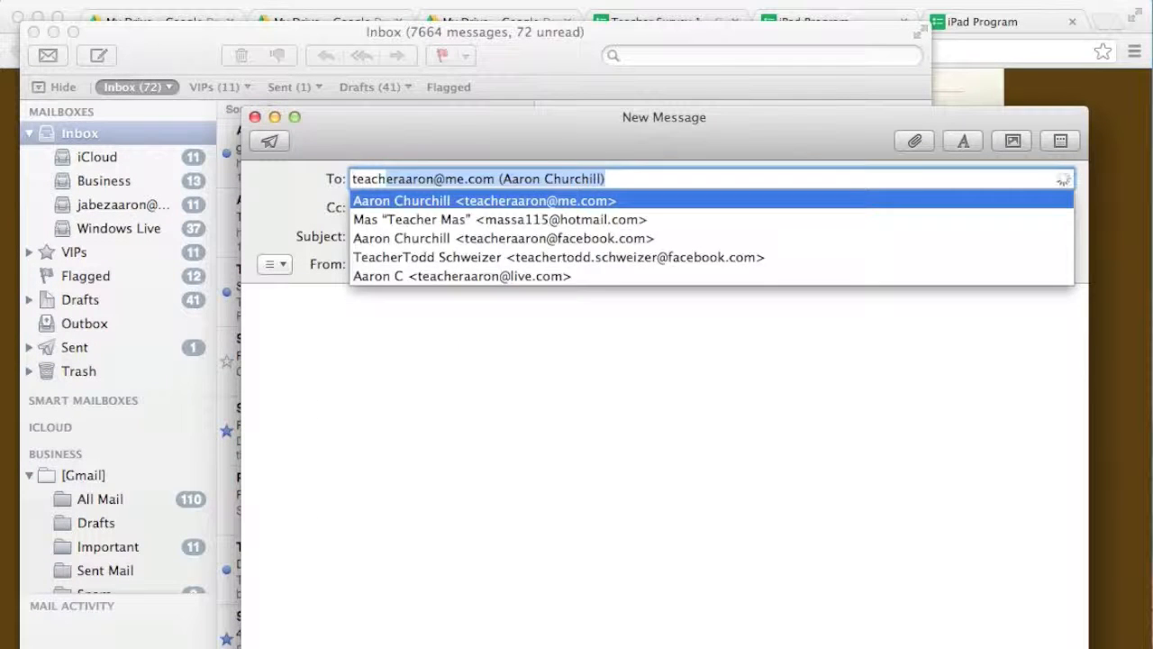
key(Tab)
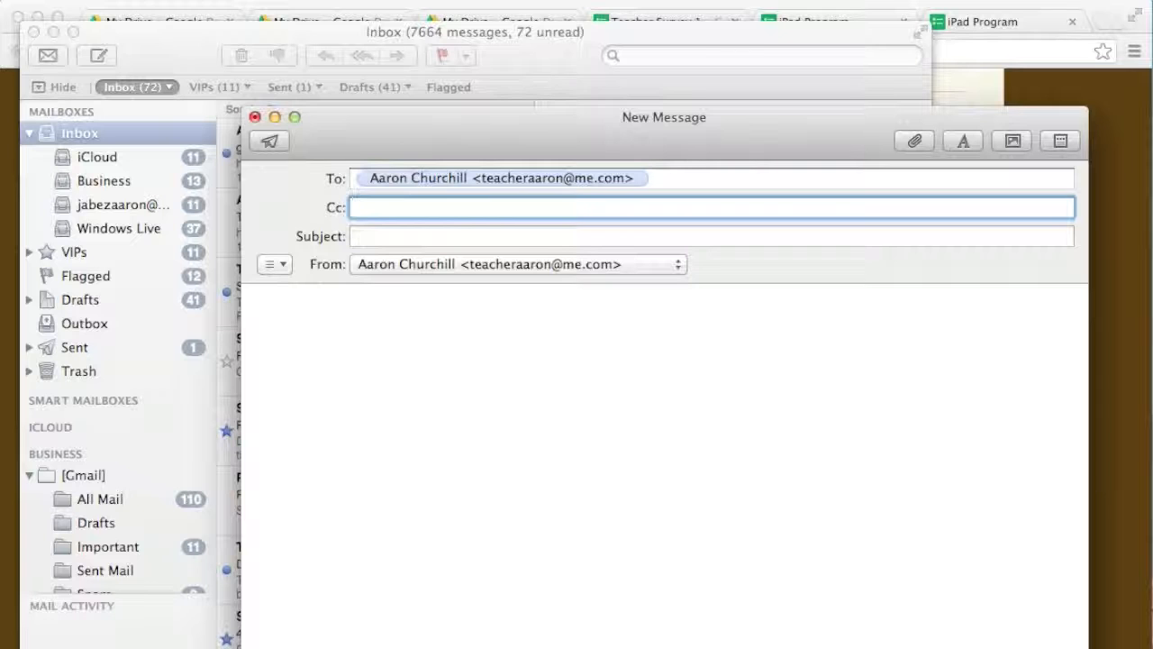
click(417, 238)
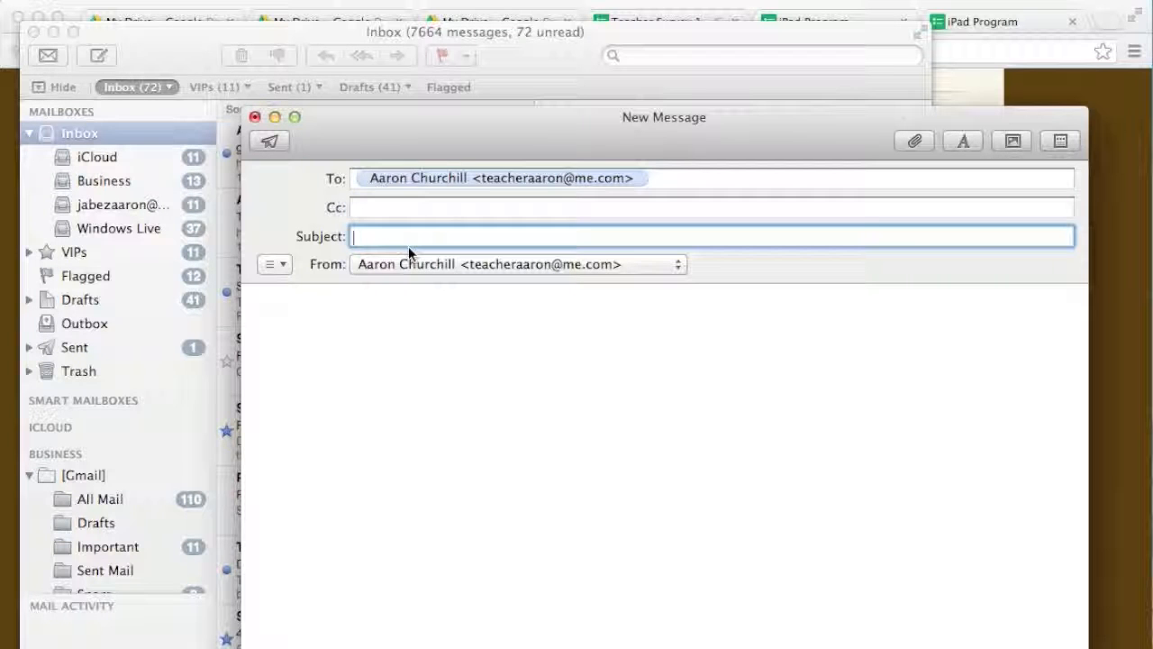
text(Online Test)
Step: Paste the live form's viewform link into the message body
click(450, 352)
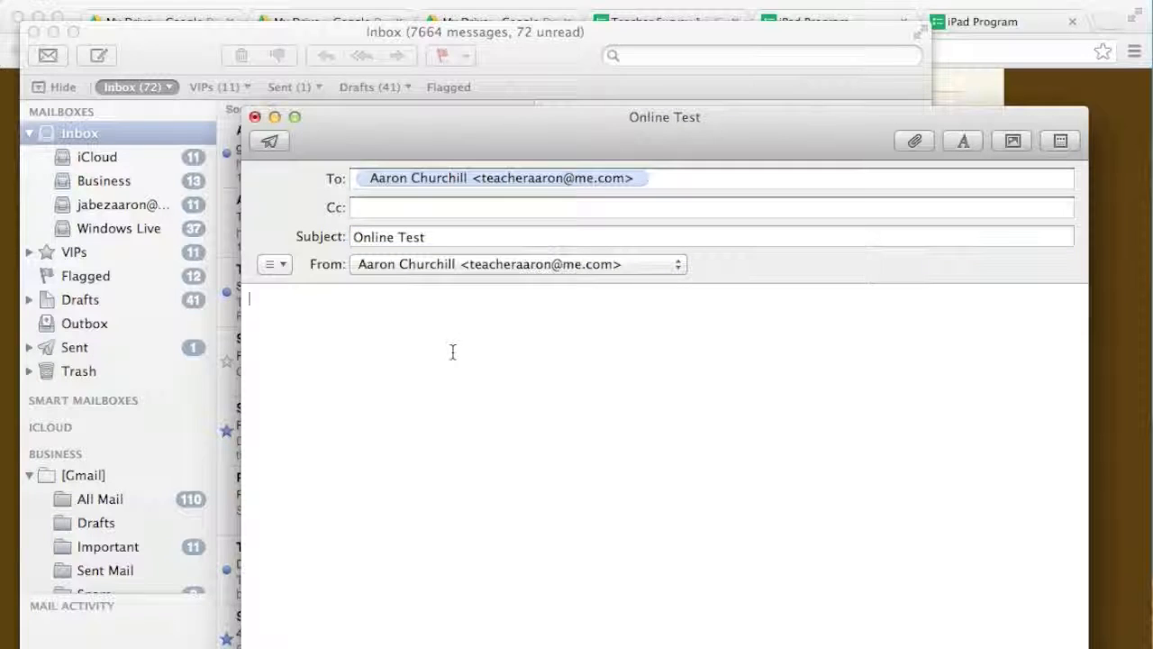
right_click(431, 319)
click(471, 370)
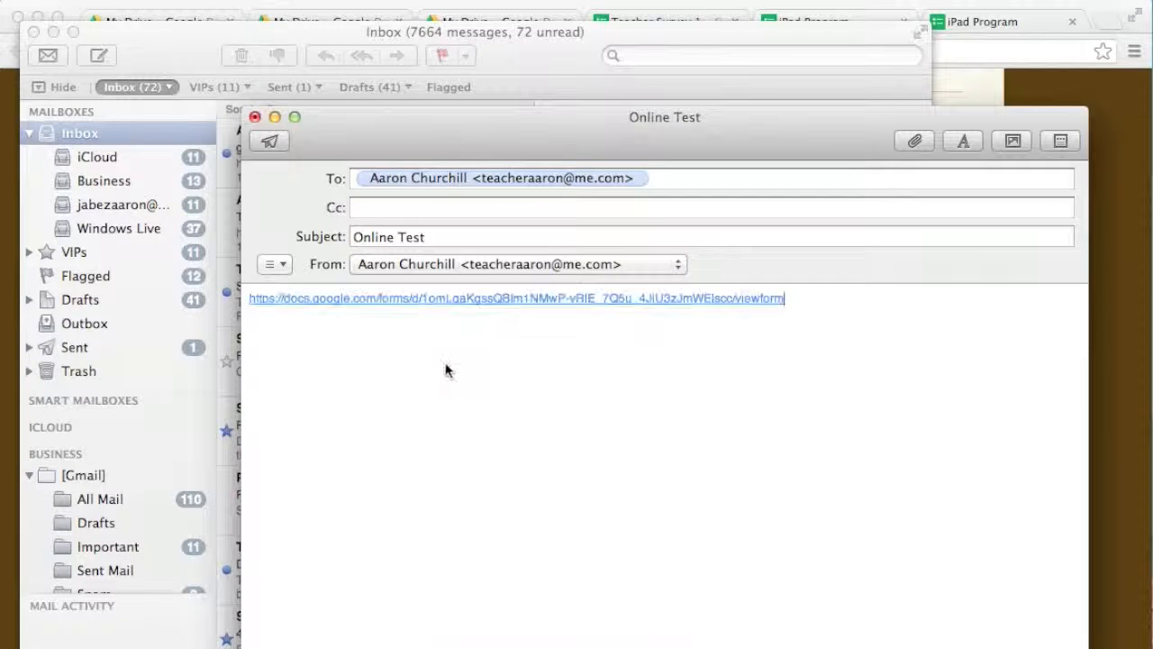